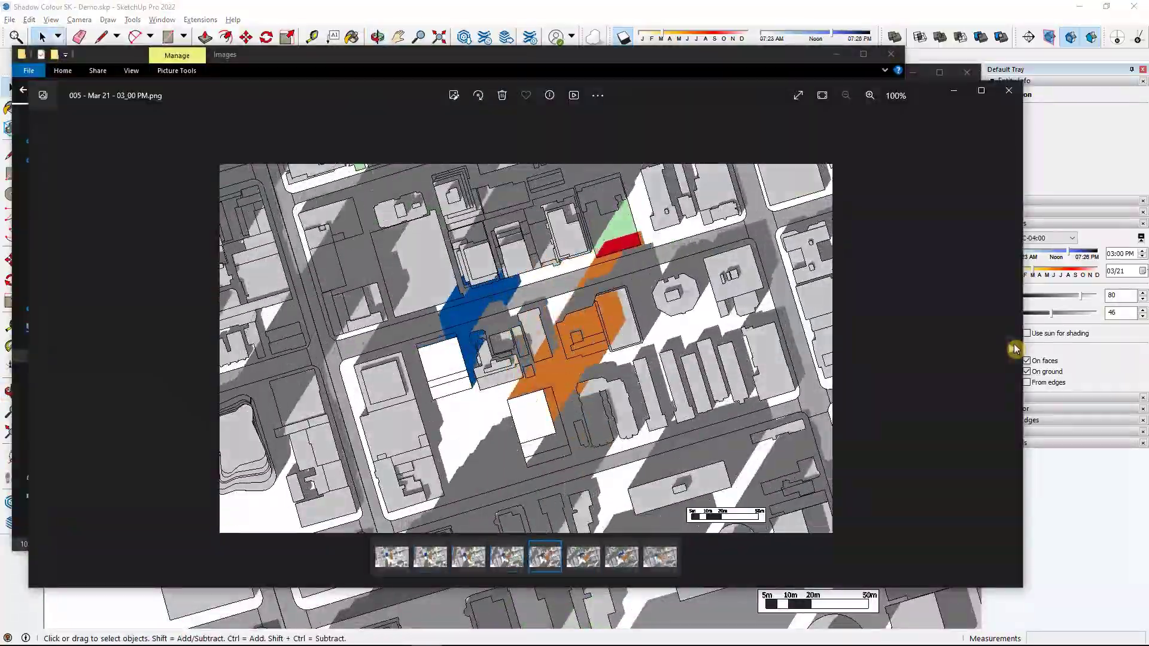
Set the Proposed layer's City Context colour to red and refresh the preview image.
key("Right")
key("Right")
key("Right")
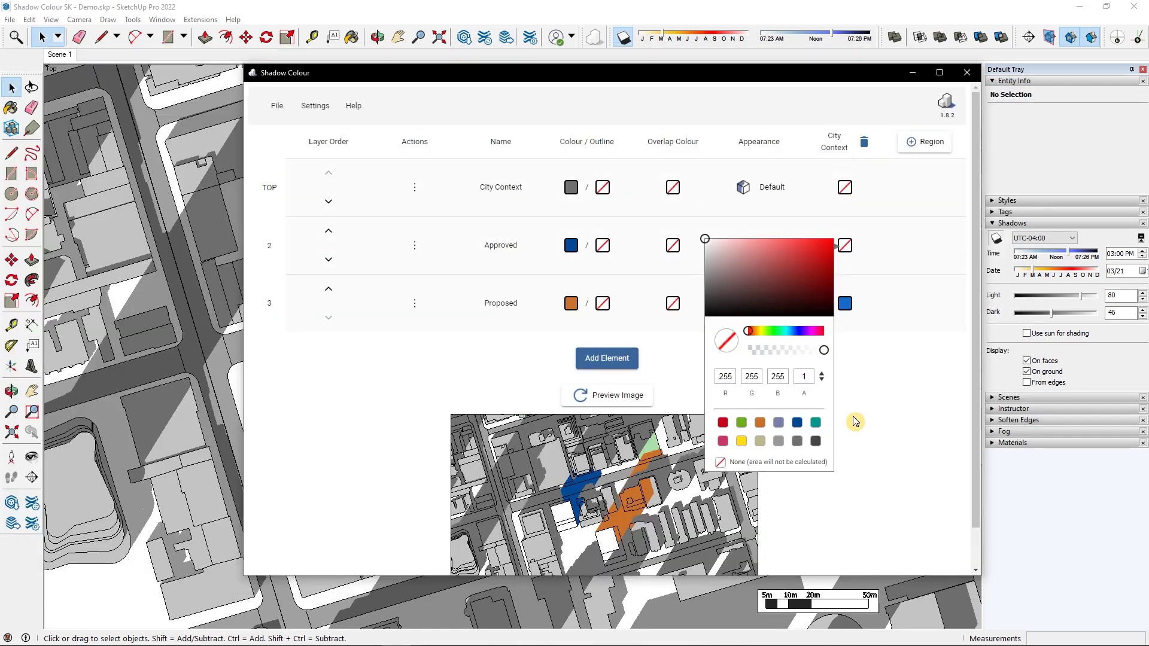
left_click(854, 422)
left_click(845, 303)
left_click(722, 481)
left_click(856, 474)
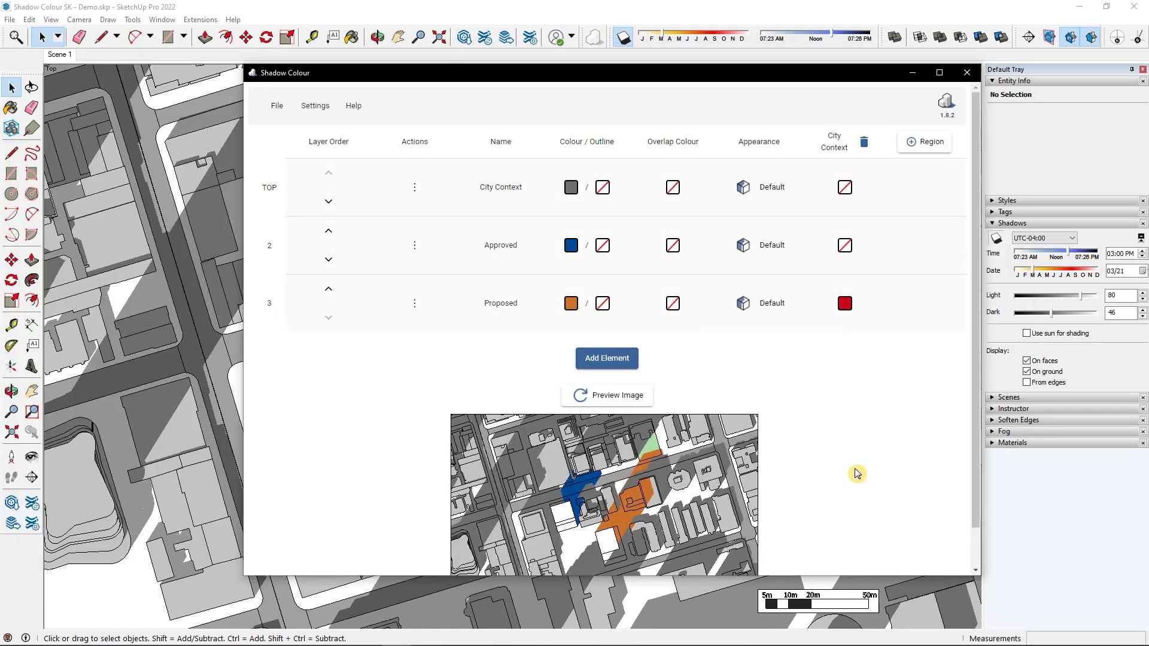
left_click(606, 395)
left_click(864, 147)
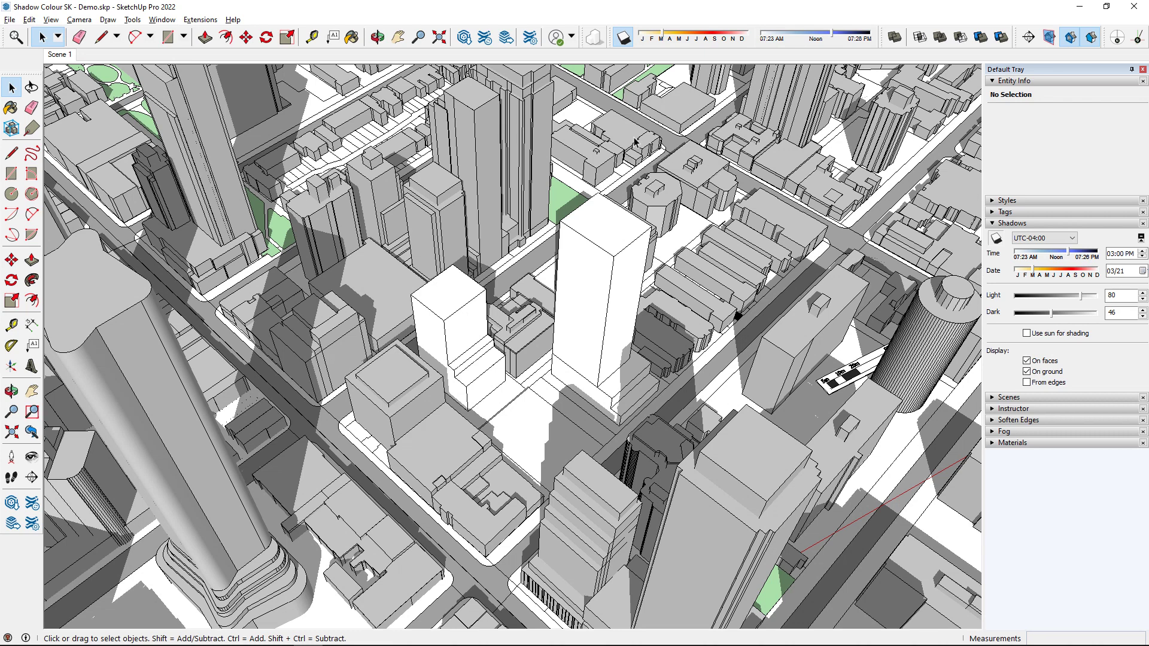
left_click(382, 294)
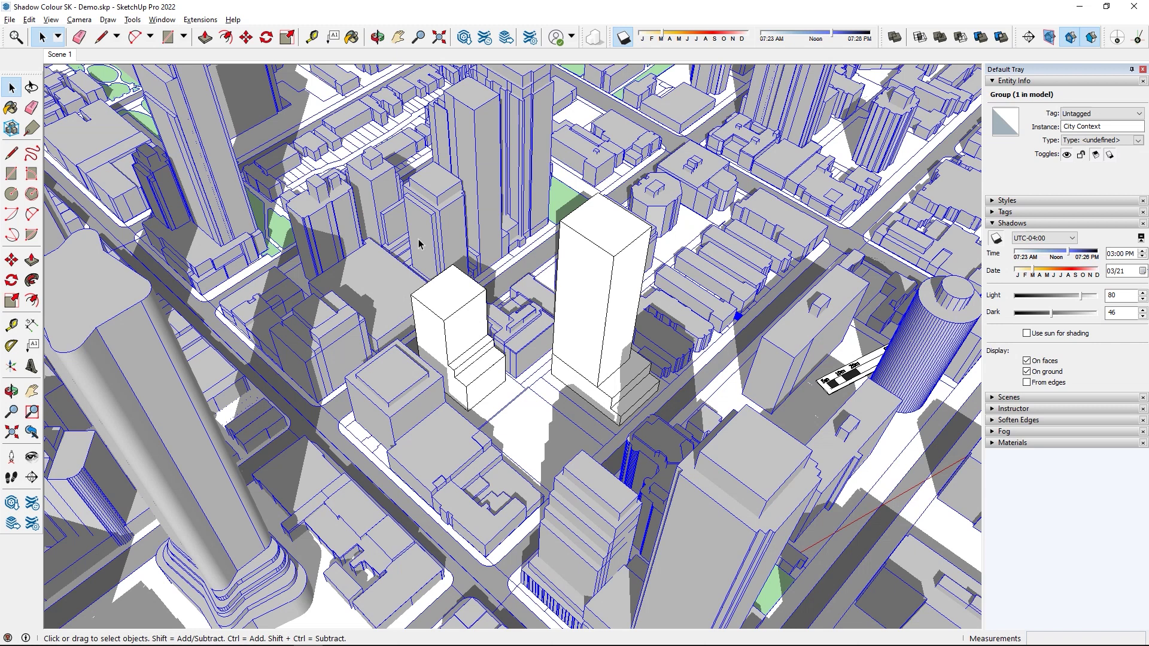
left_click(452, 316)
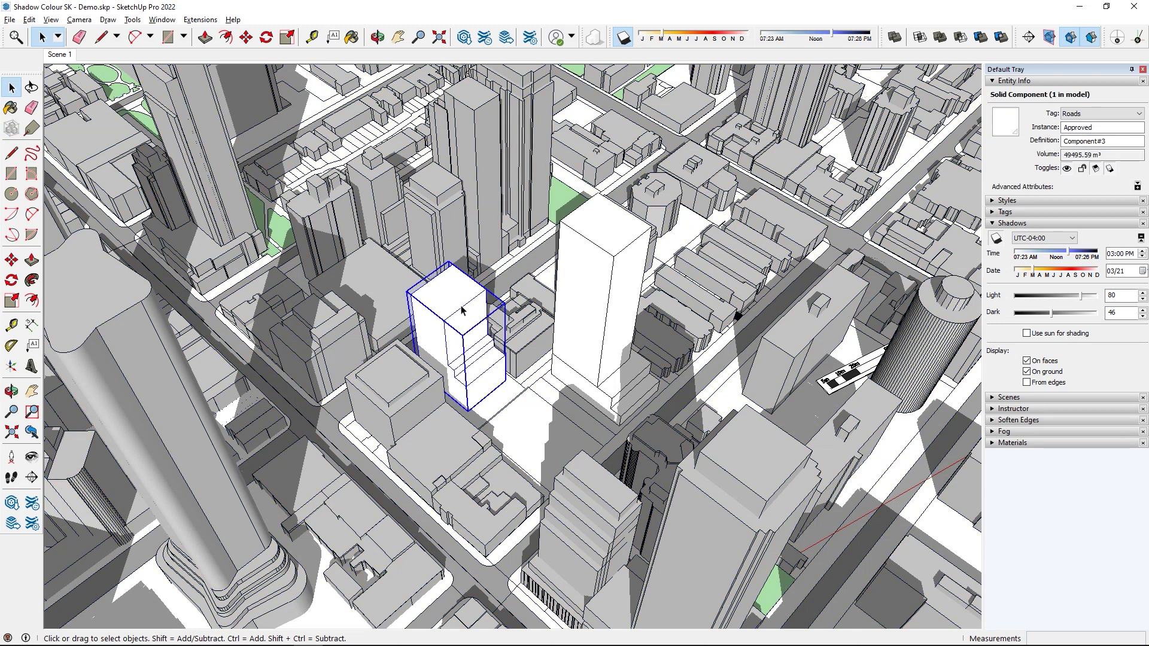
left_click(594, 290)
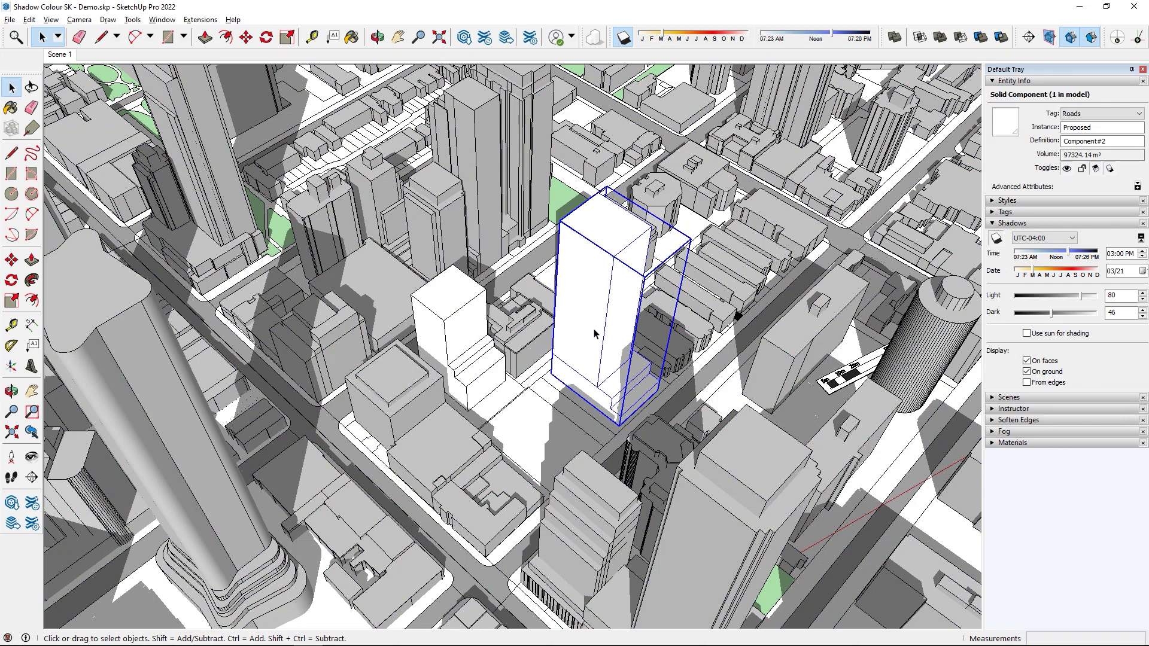
key("ctrl+t")
middle_click_drag(593, 305, 568, 332)
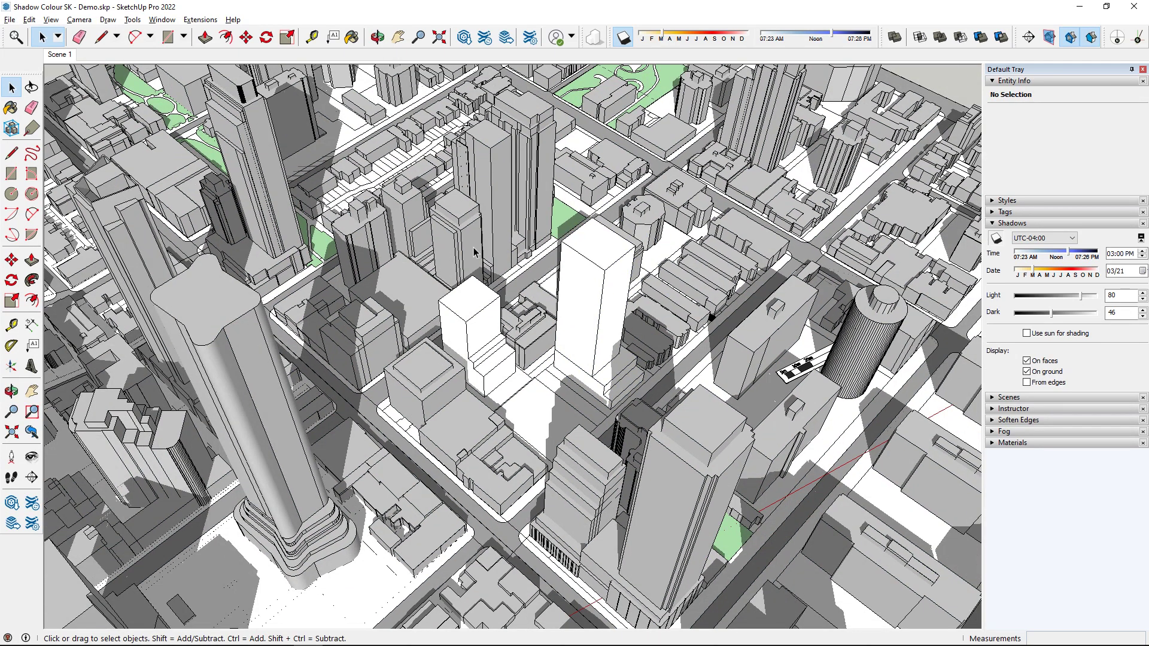
Check the model's geo-location in Model Info, confirming it is set to Toronto.
left_click(161, 20)
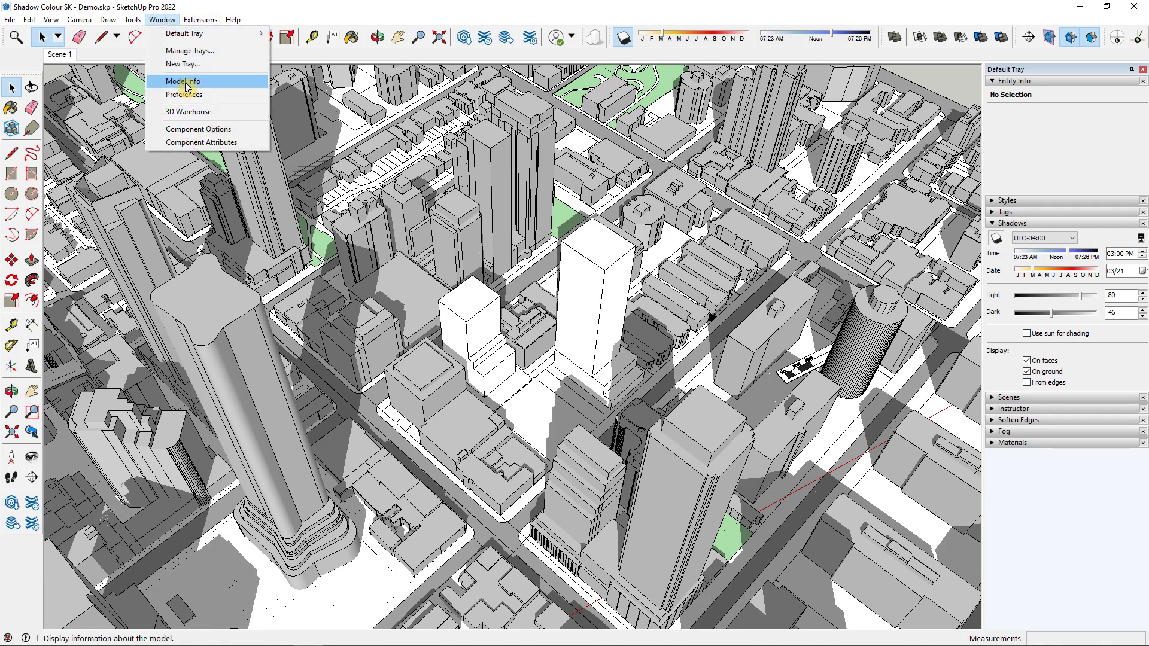
left_click(239, 81)
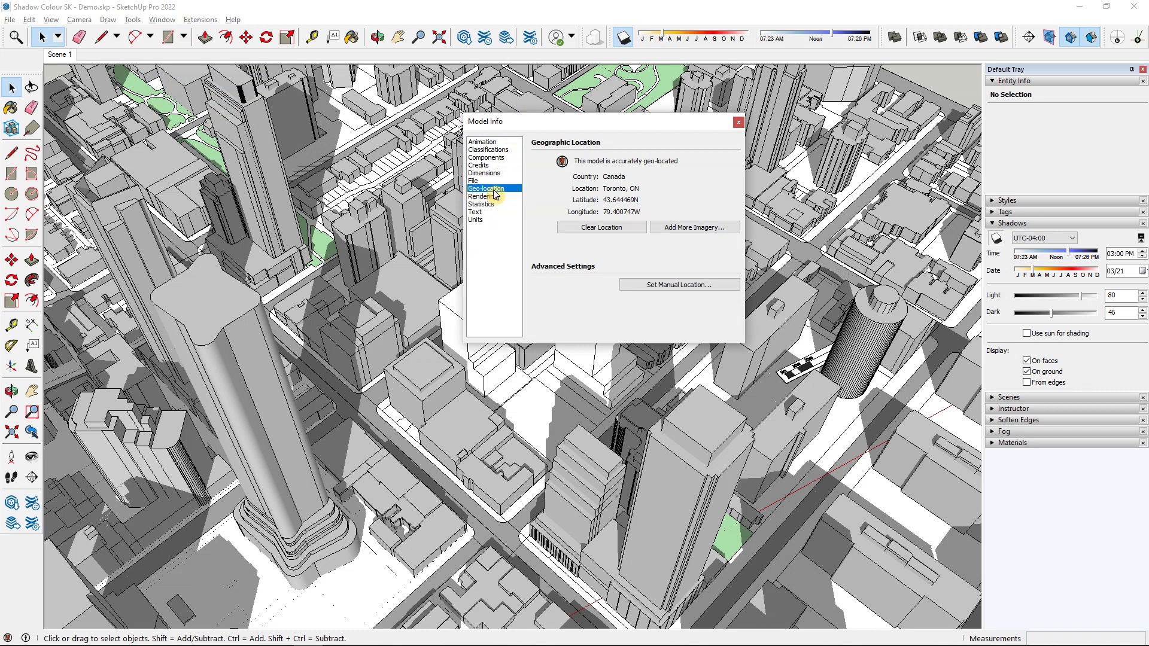
left_click(738, 122)
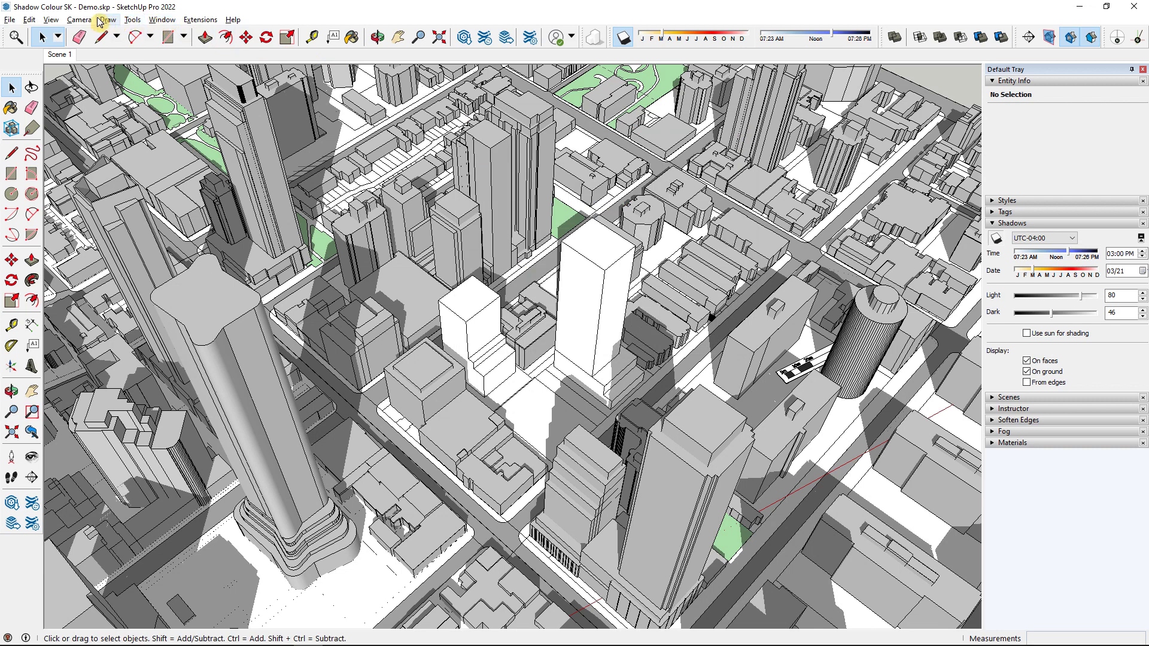
Switch the camera to the Top standard view with parallel projection.
left_click(78, 20)
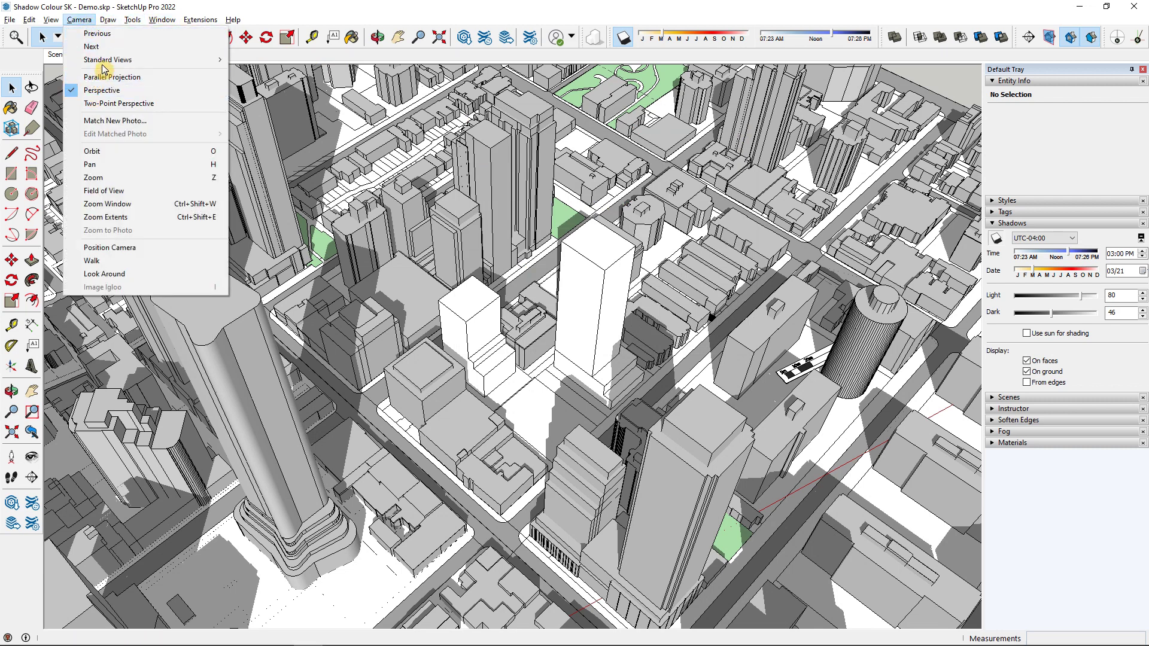
mouse_move(107, 59)
left_click(255, 61)
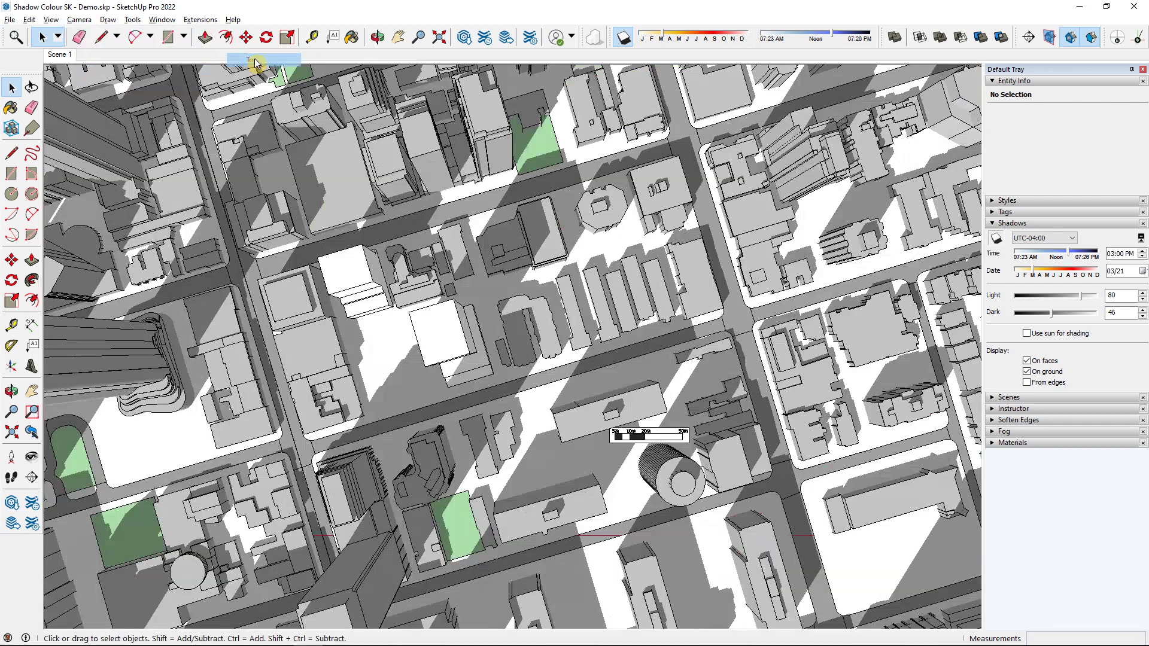
left_click(89, 23)
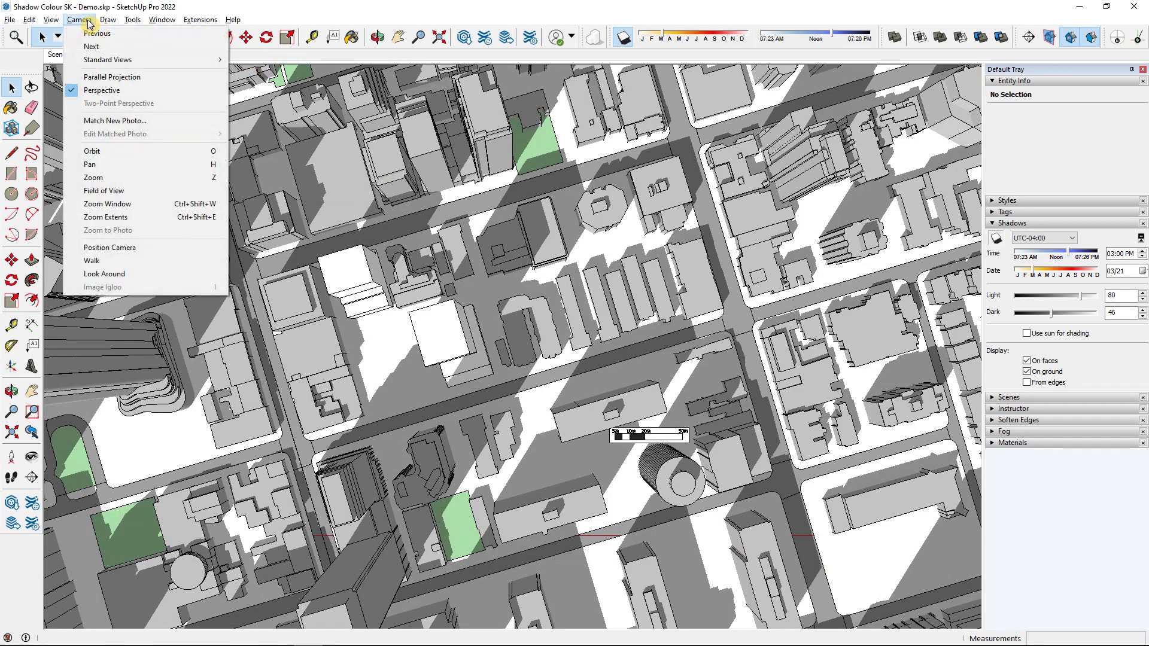
left_click(167, 80)
Review the Shadows panel settings, leaving the 3:00 PM, 03/21 values unchanged.
key("h")
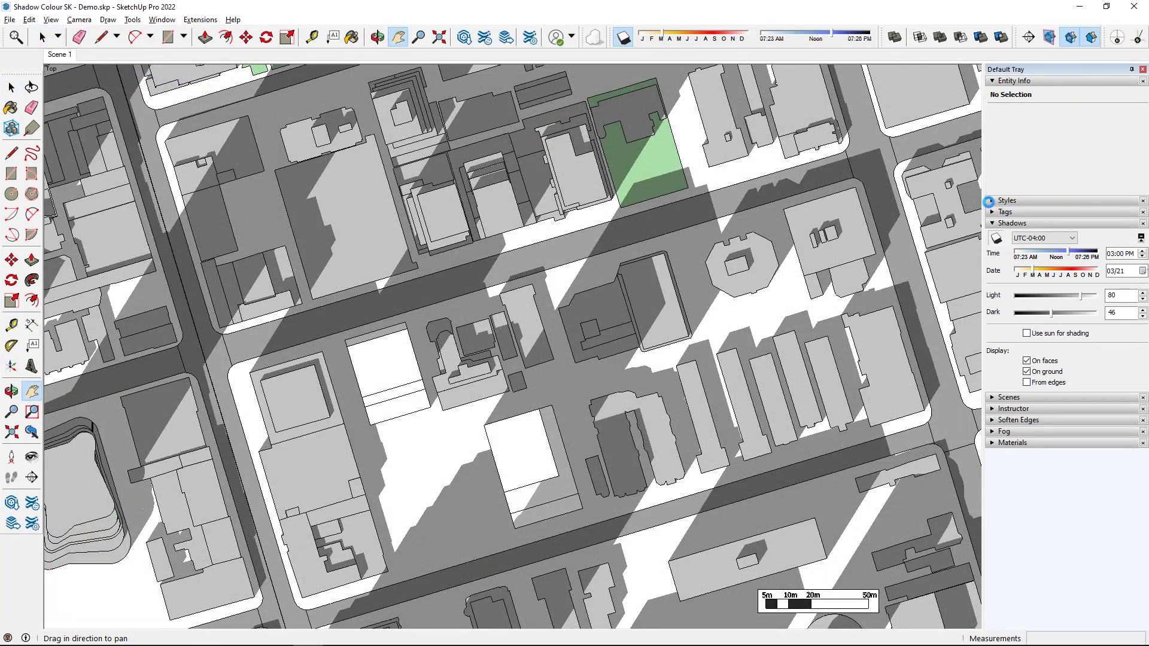
left_click(988, 202)
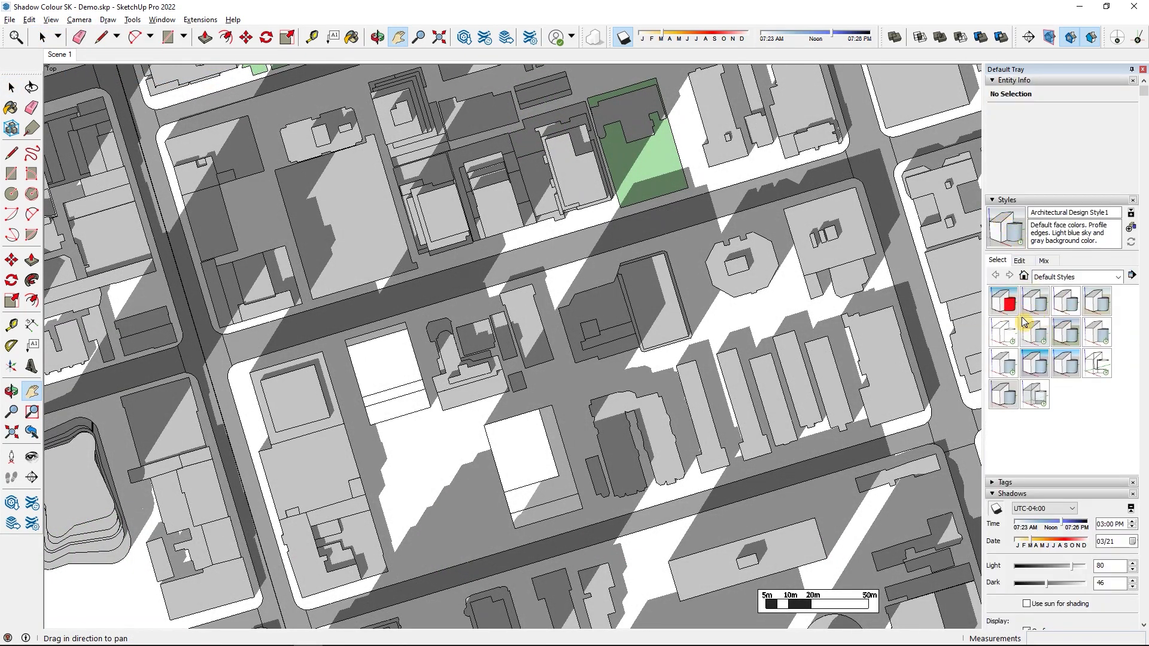
left_click(992, 81)
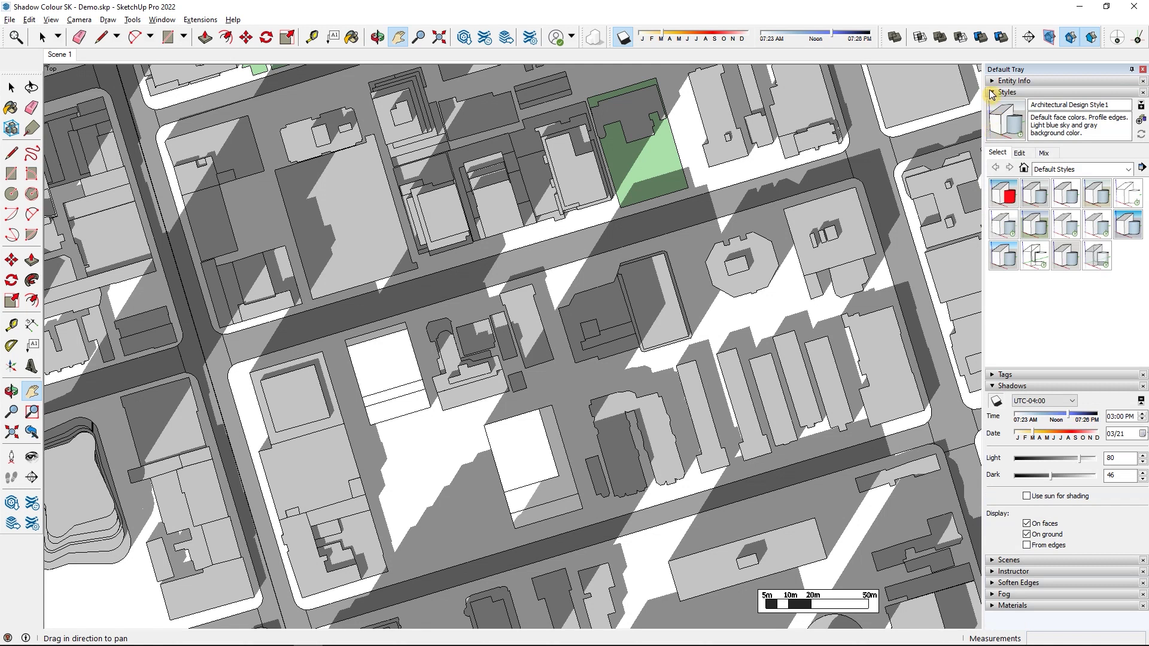
left_click(992, 92)
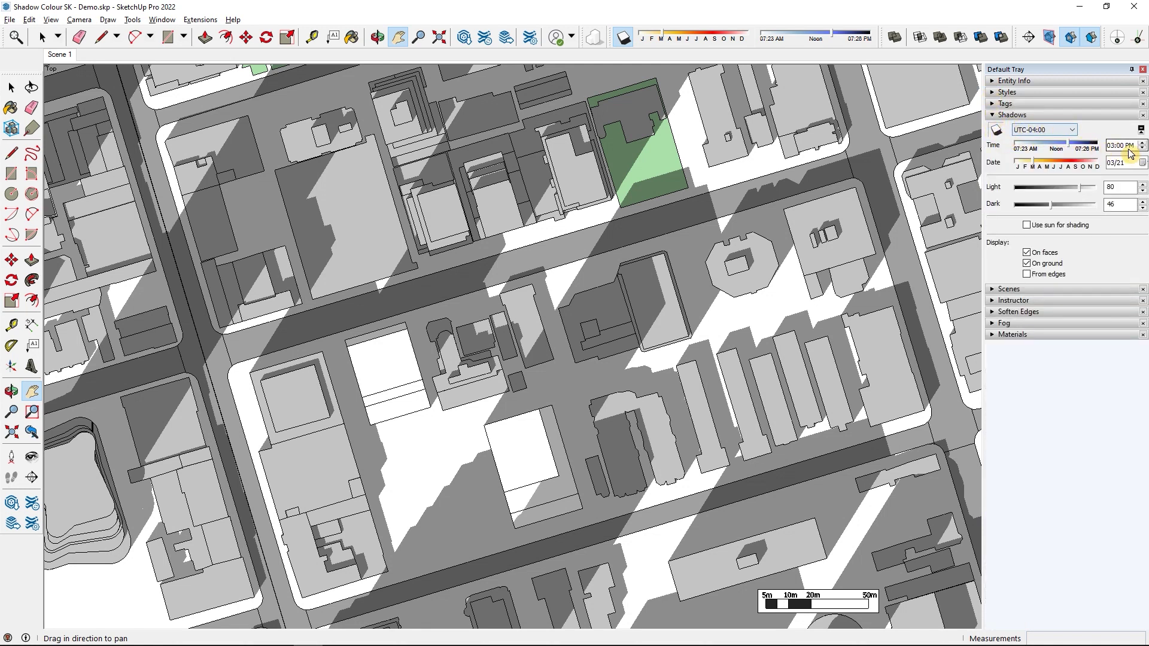
left_click(1120, 203)
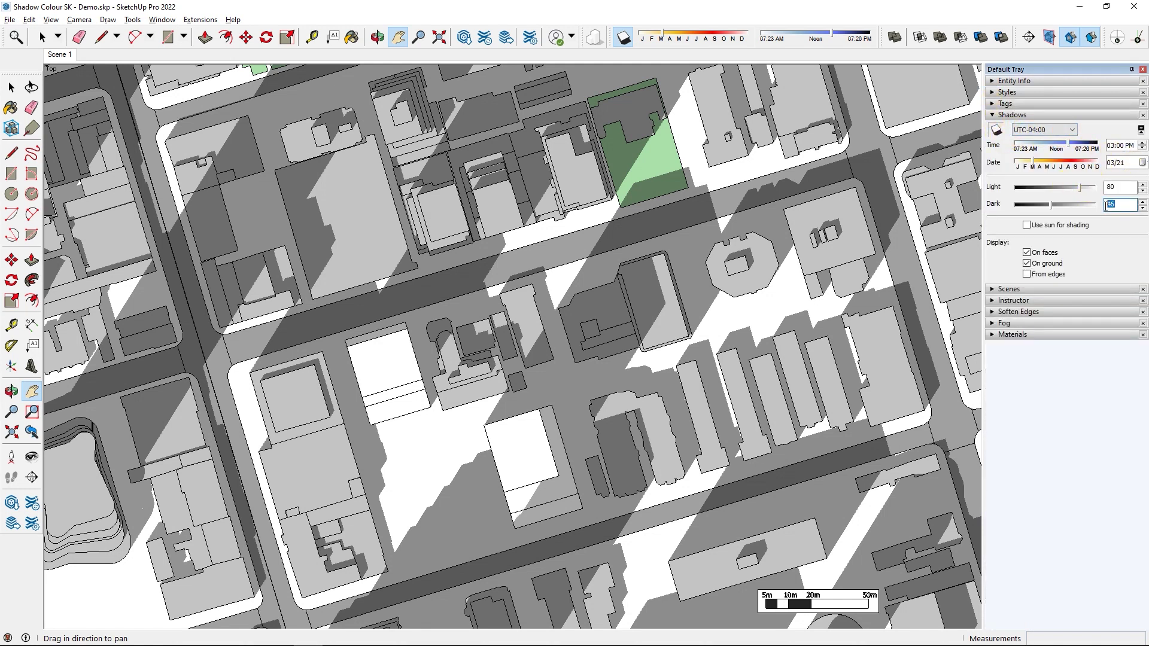
key("Tab")
Check the scale bar's tag in Entity Info, deselect, and launch Shadow Colour.
key("space")
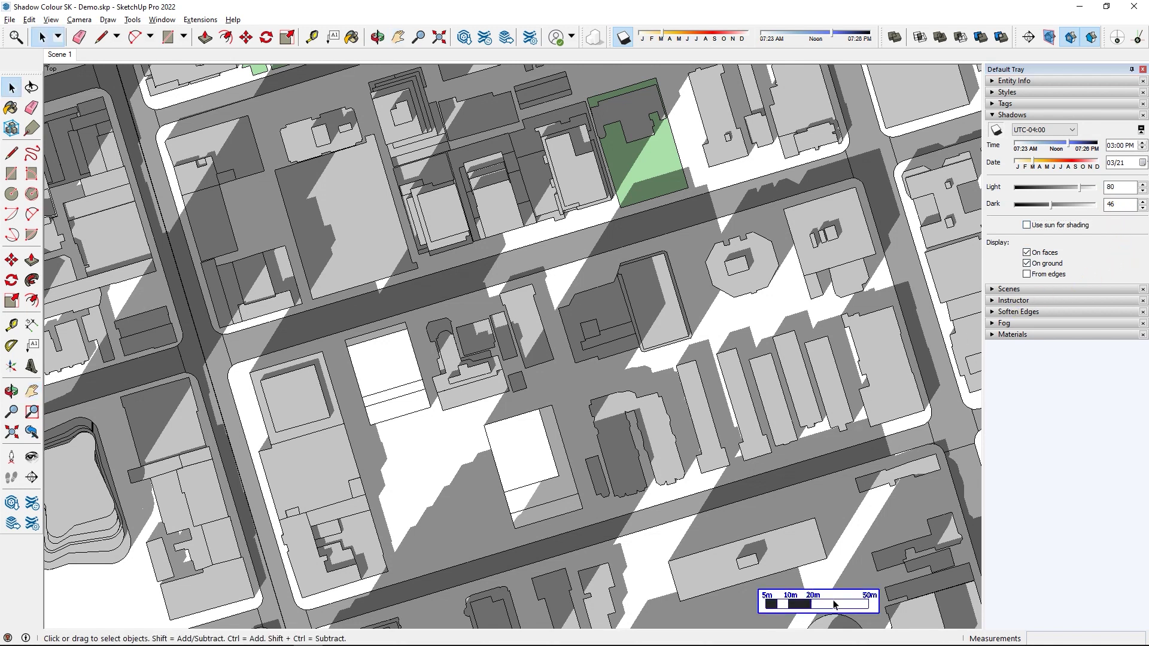
left_click(1001, 82)
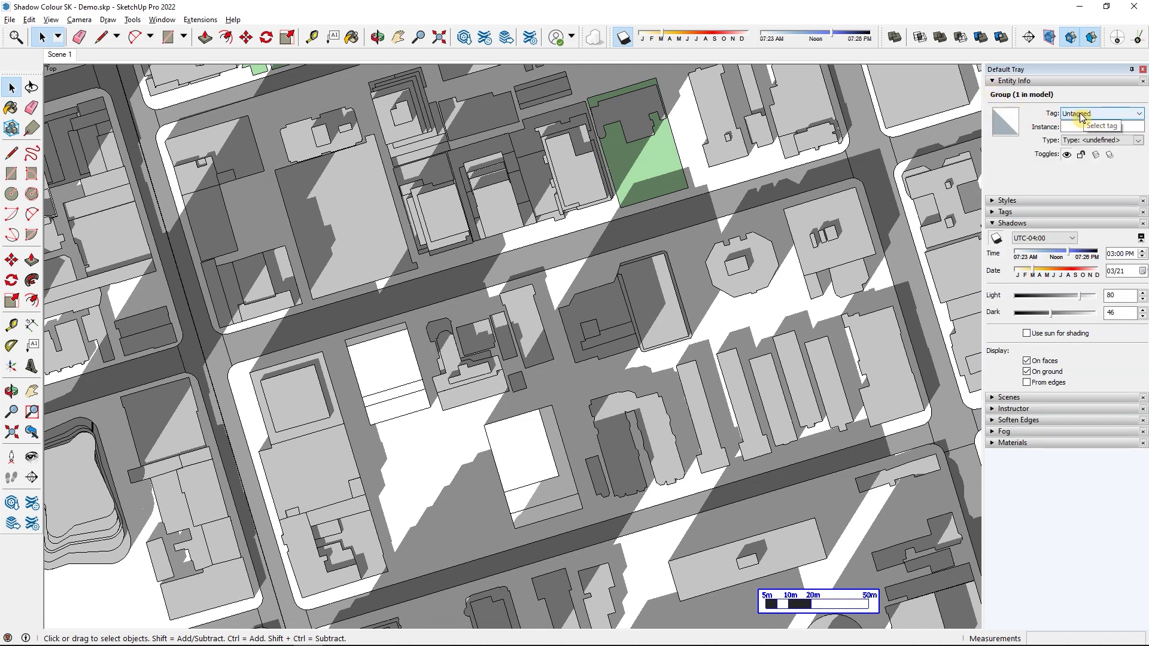
left_click(1107, 119)
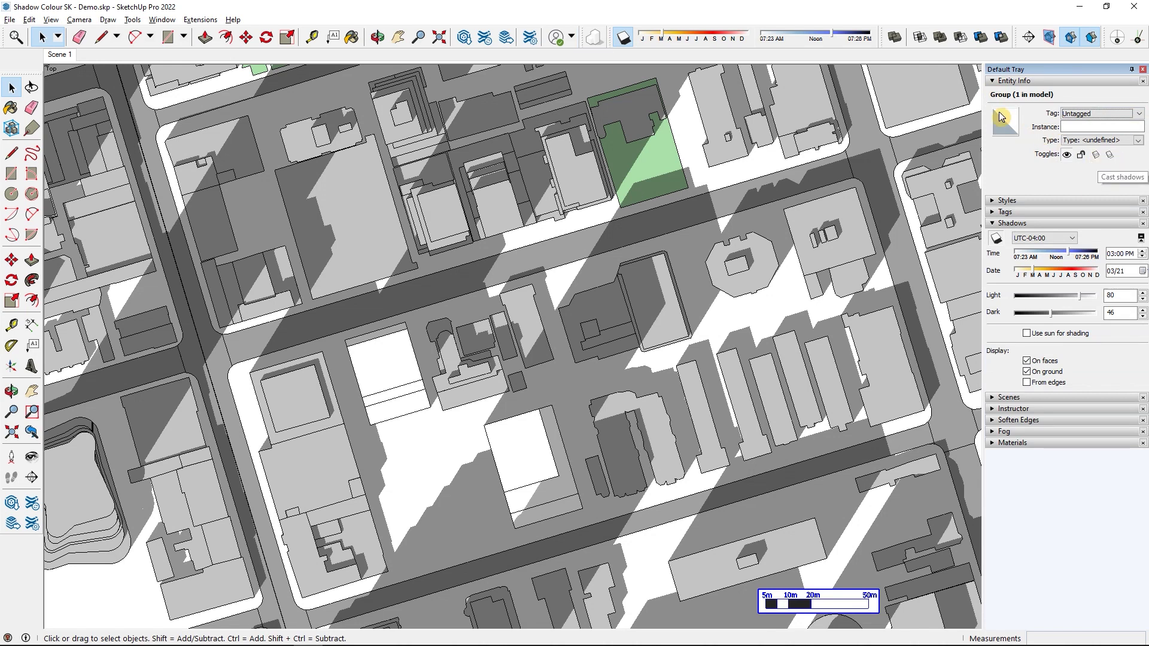
left_click(865, 96)
left_click(595, 40)
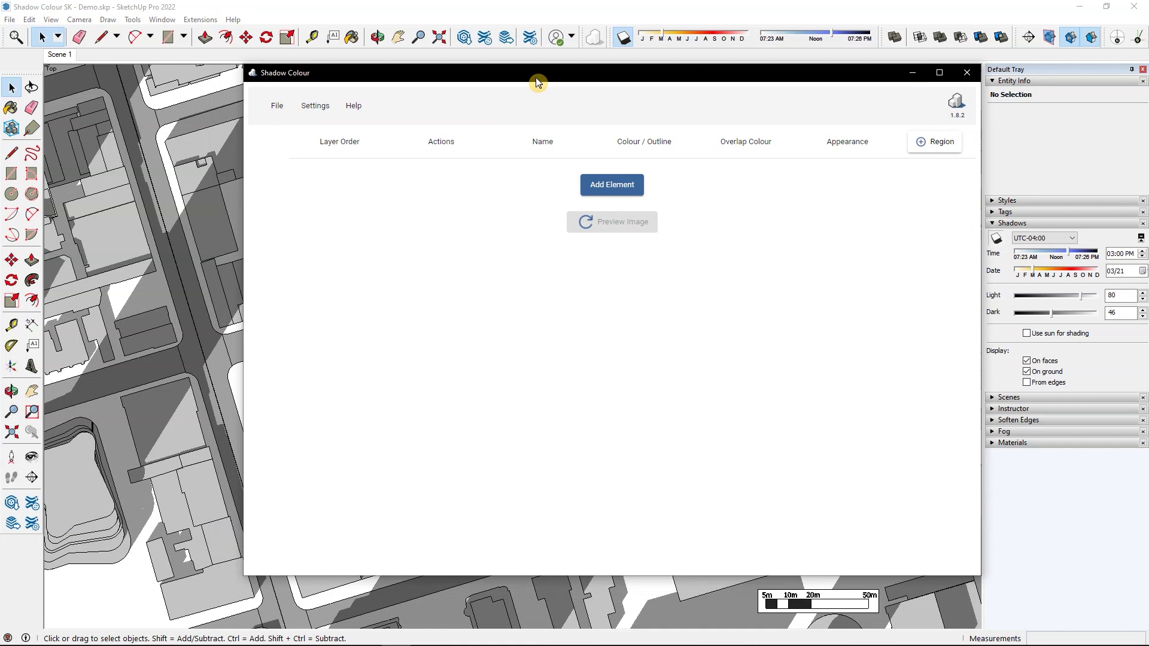
Add the city context group from the viewport as the City Context element.
left_click(610, 190)
left_click(912, 73)
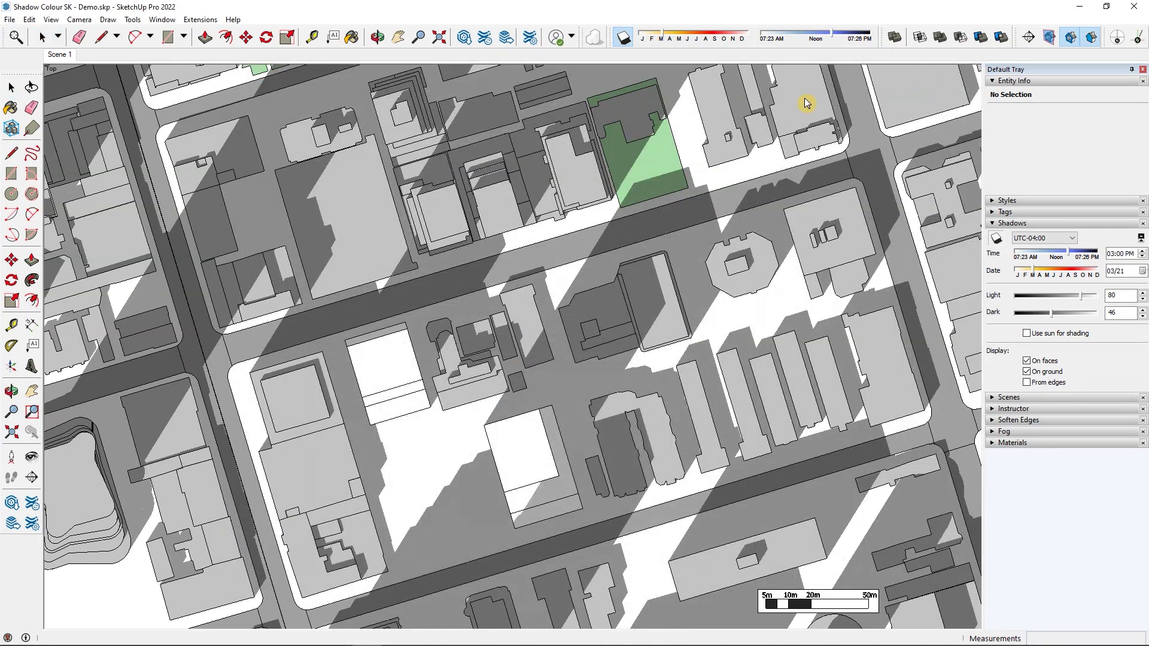
left_click(761, 103)
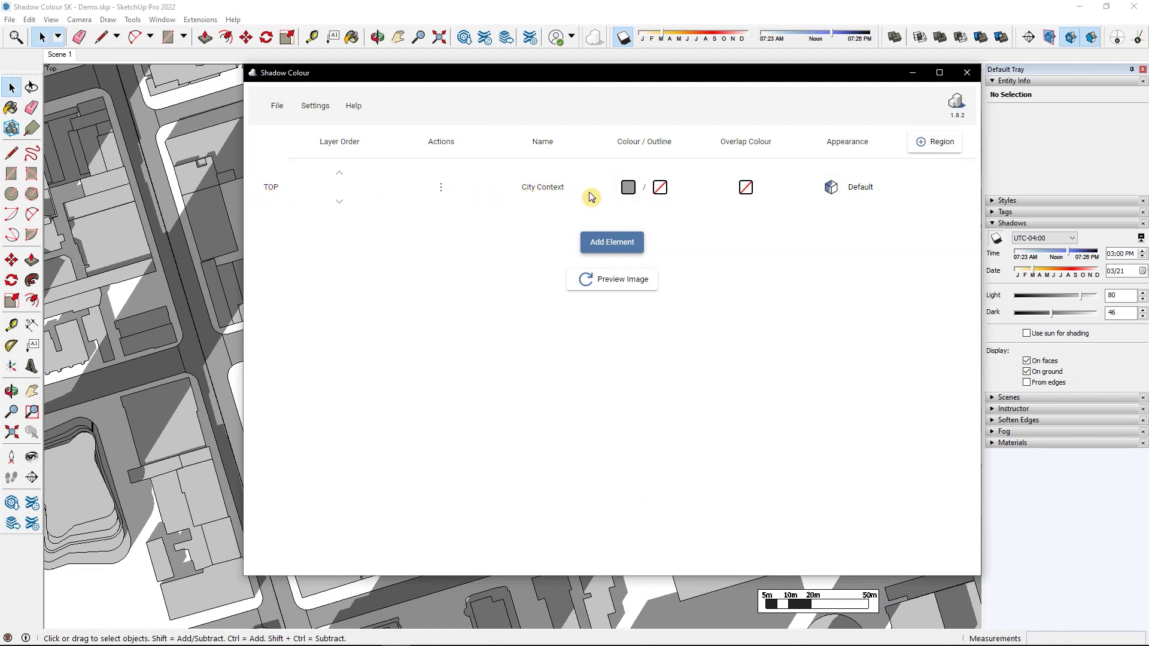
Set the City Context shadow fill to a solid, fully opaque dark grey.
left_click(627, 188)
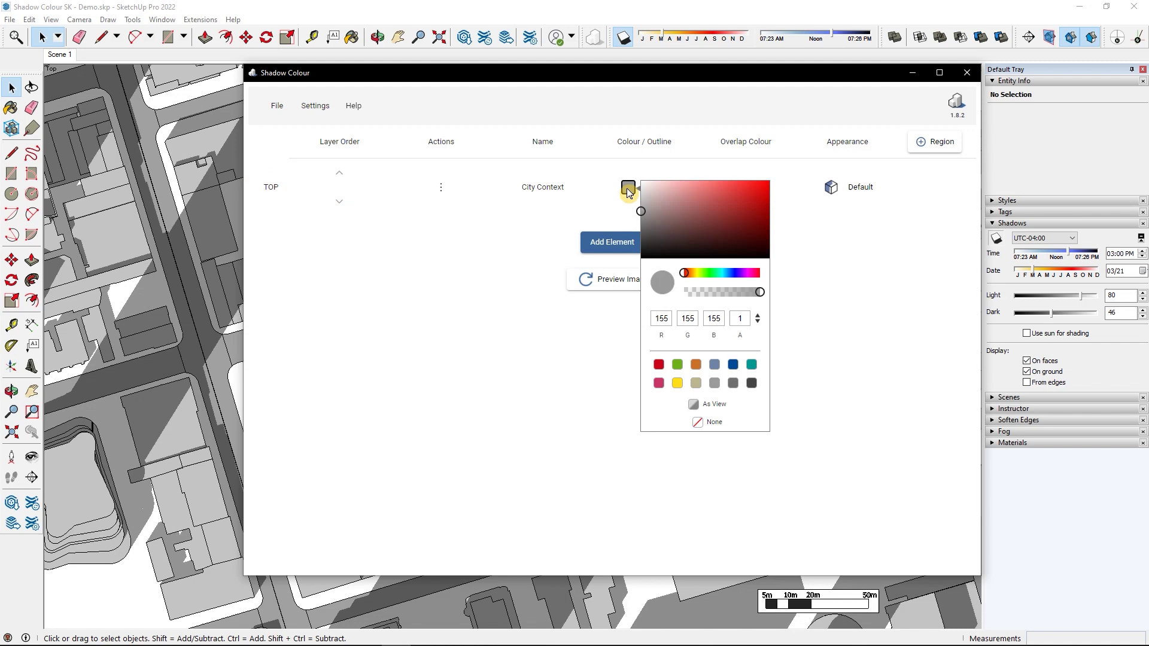
left_click(676, 365)
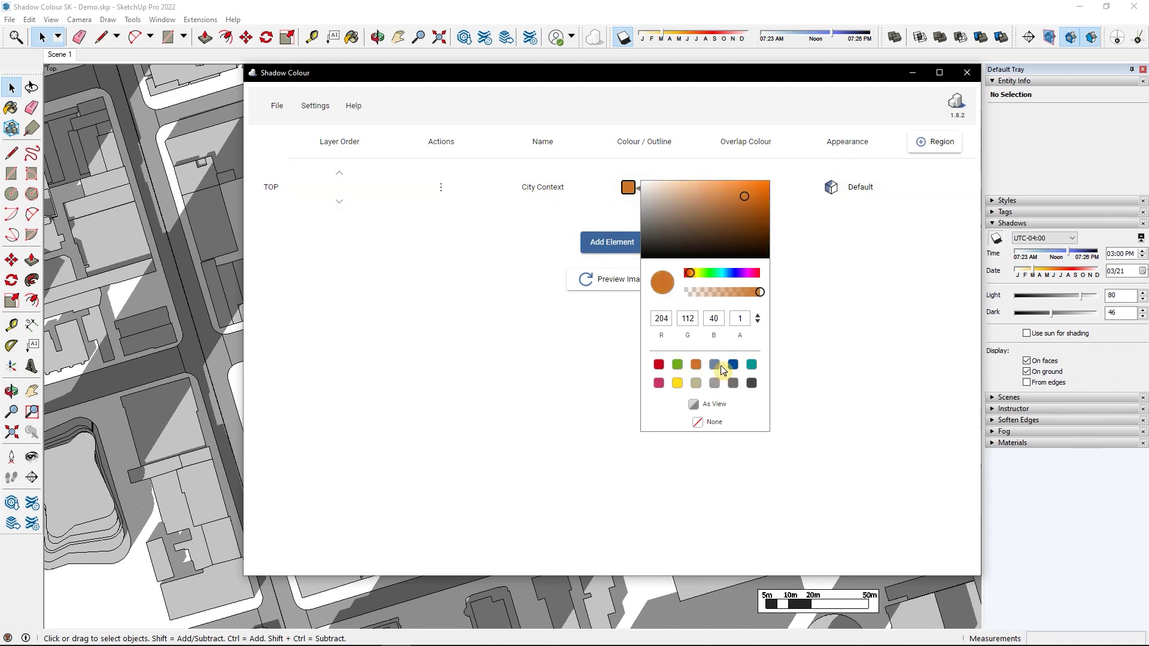
left_click(733, 365)
left_click(715, 383)
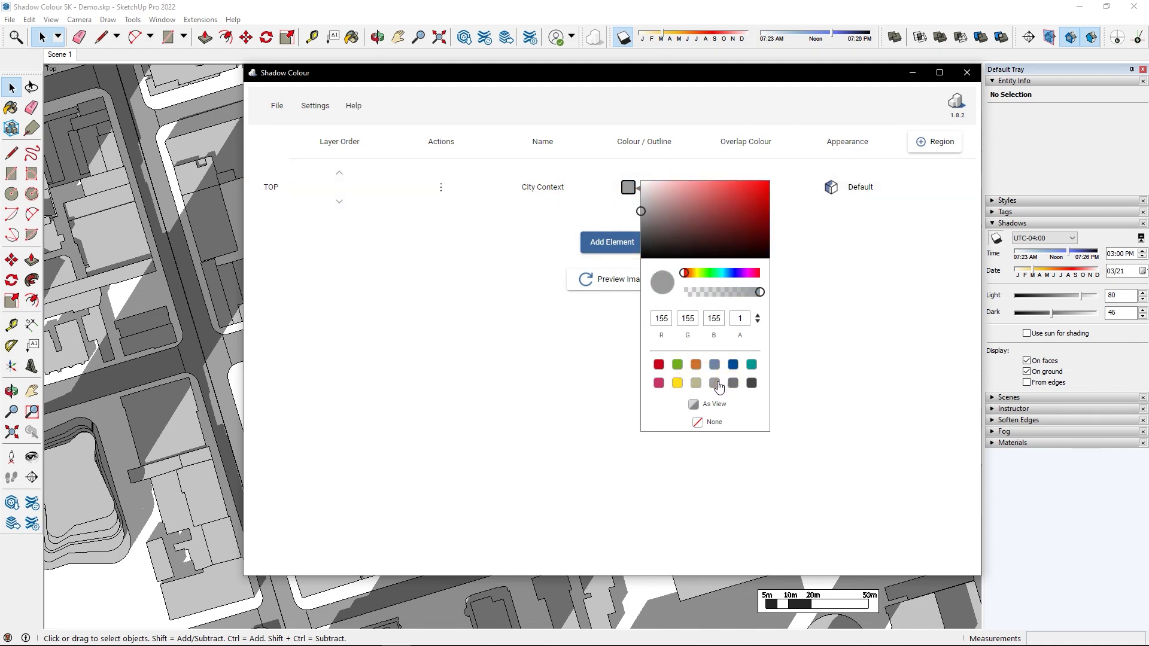
mouse_move(759, 292)
left_mouse_down()
mouse_move(705, 295)
mouse_move(764, 296)
left_mouse_up()
left_click(734, 384)
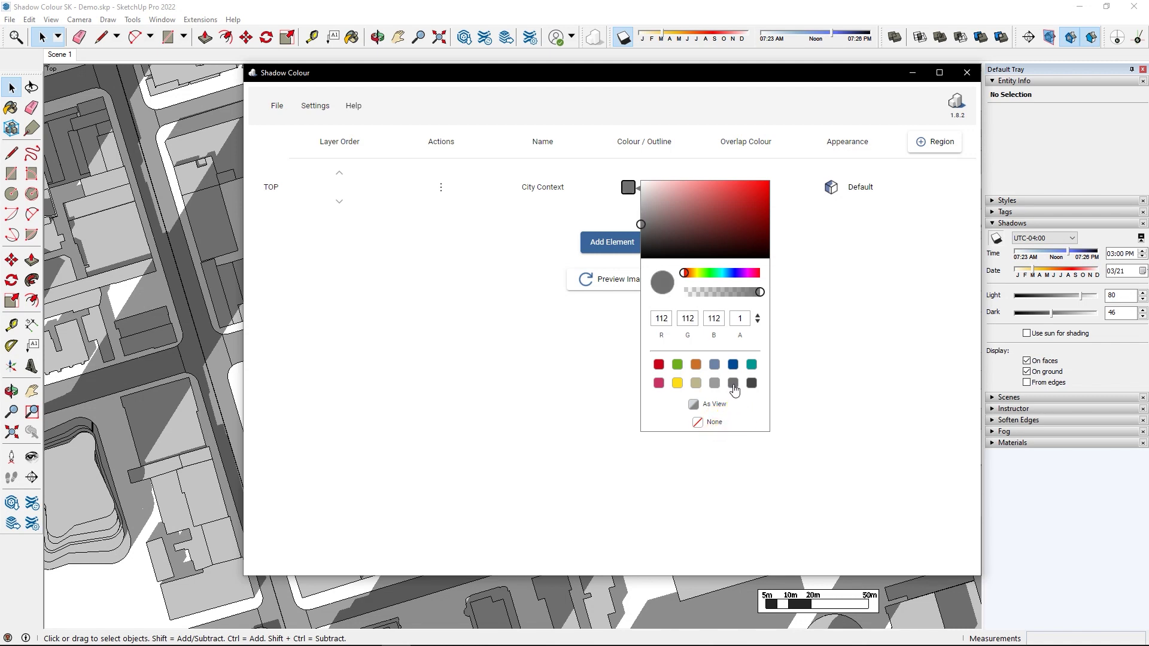
left_click(738, 456)
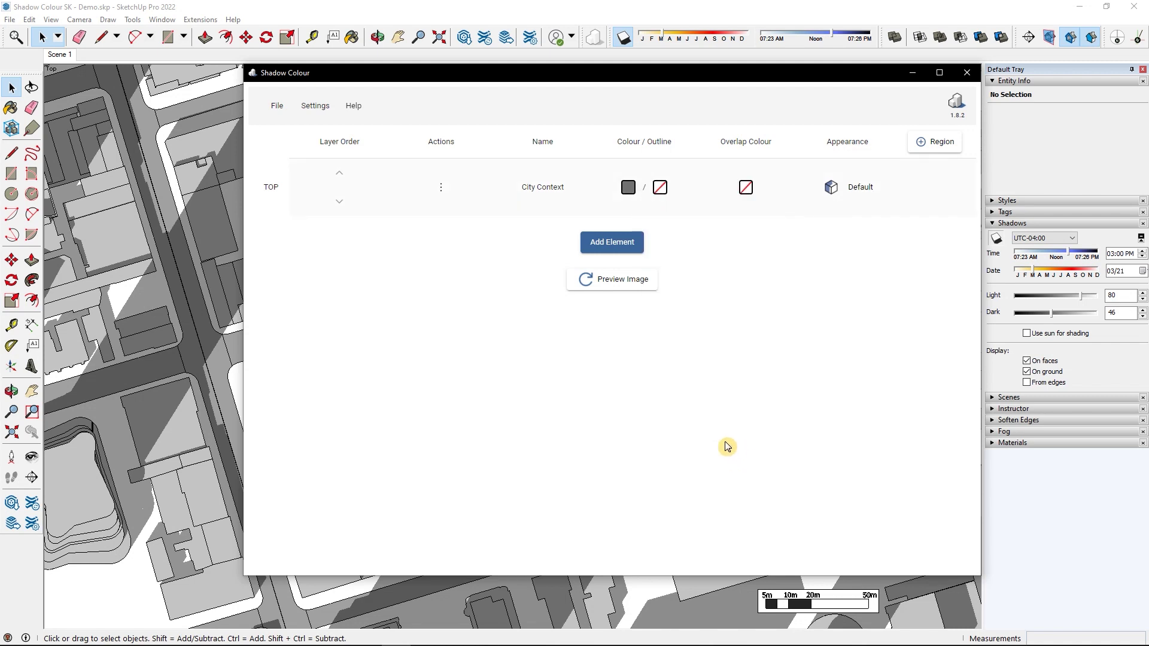
Add the Approved and Proposed buildings as new shadow elements.
left_click(611, 242)
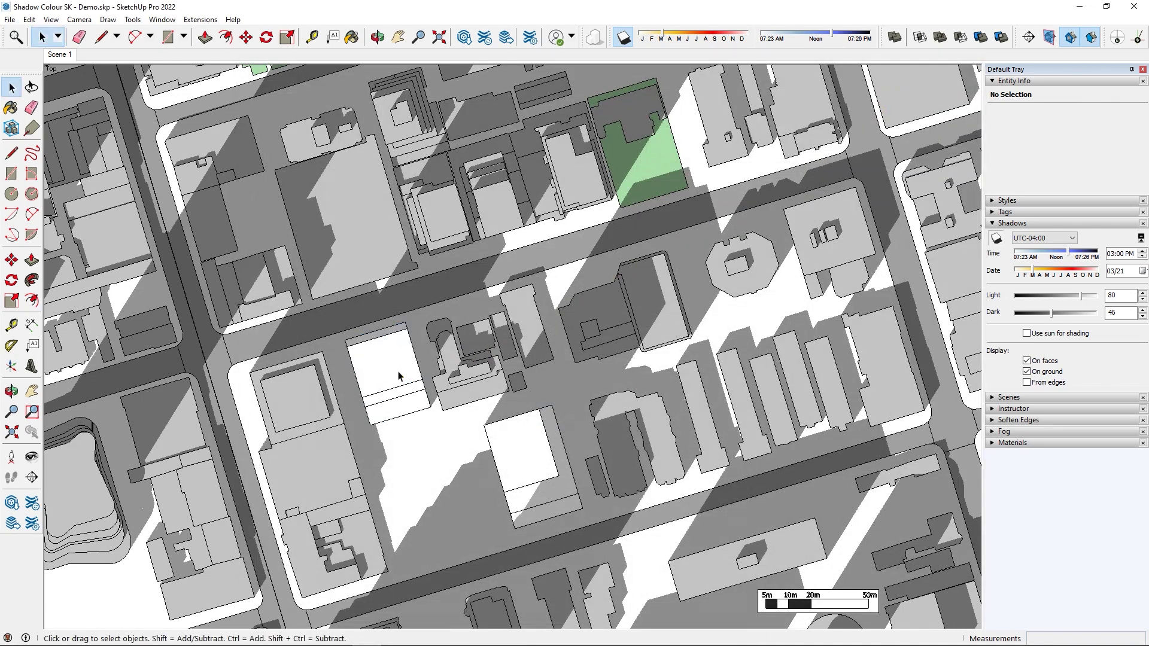
left_click(398, 380)
left_click(603, 309)
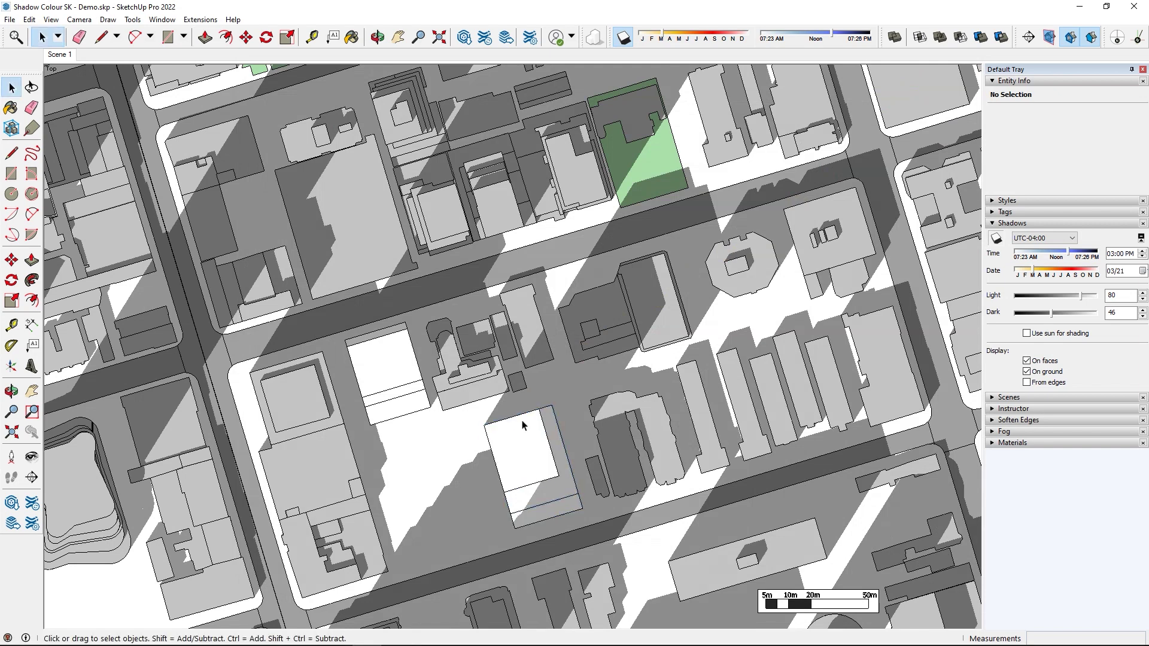
left_click(522, 426)
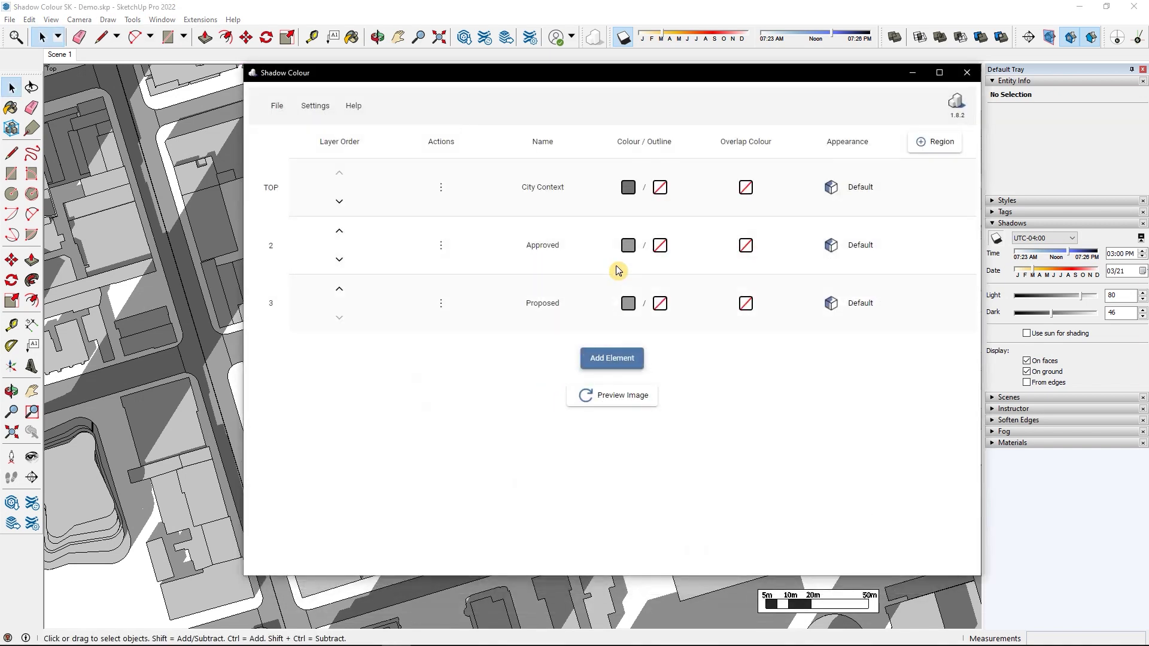
Colour the Approved layer's shadow dark blue and the Proposed layer's orange.
left_click(628, 245)
left_click(729, 424)
left_click(554, 357)
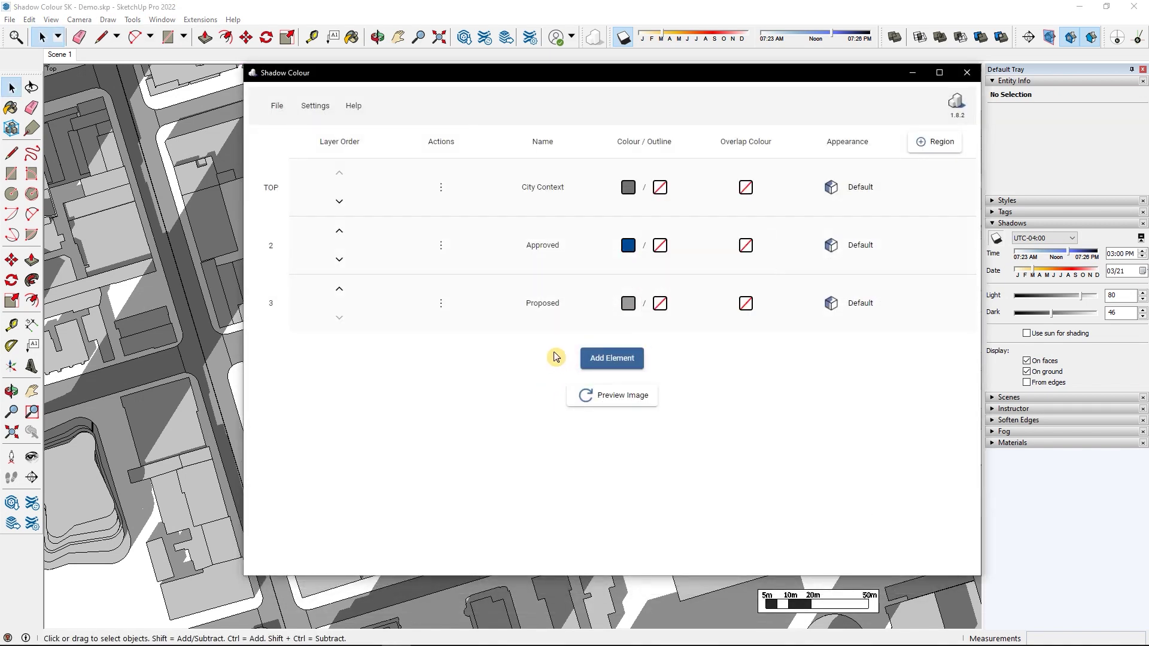
left_click(628, 303)
left_click(694, 479)
left_click(532, 404)
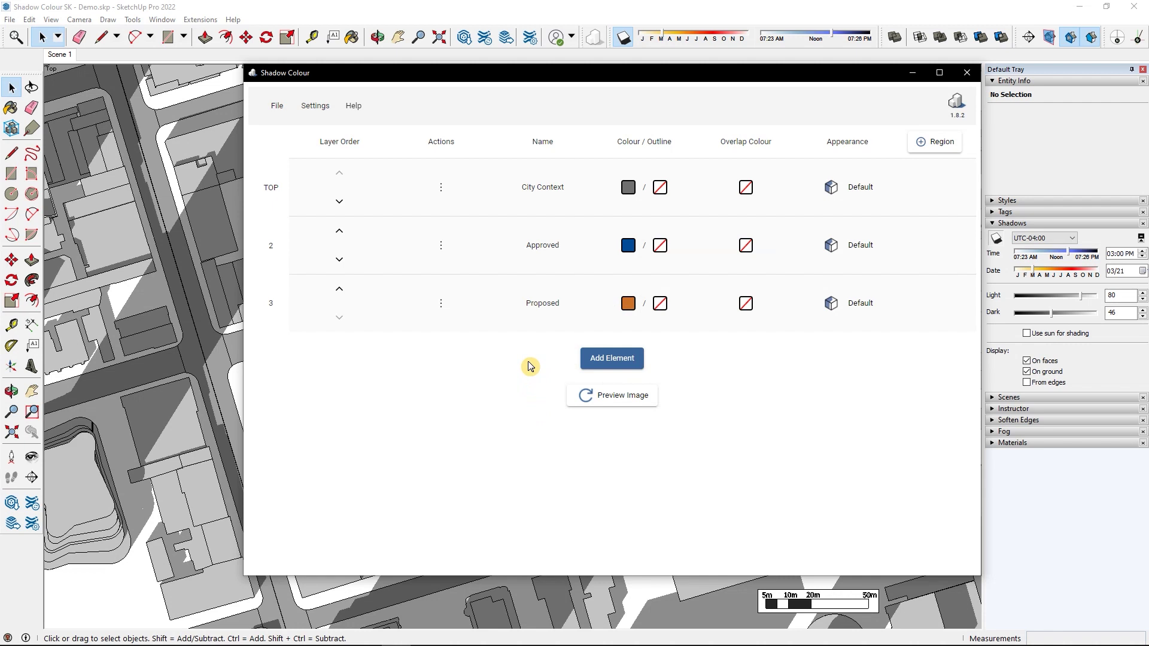
Render a preview showing blue Approved and orange Proposed shadows over the grey plan.
left_click(610, 400)
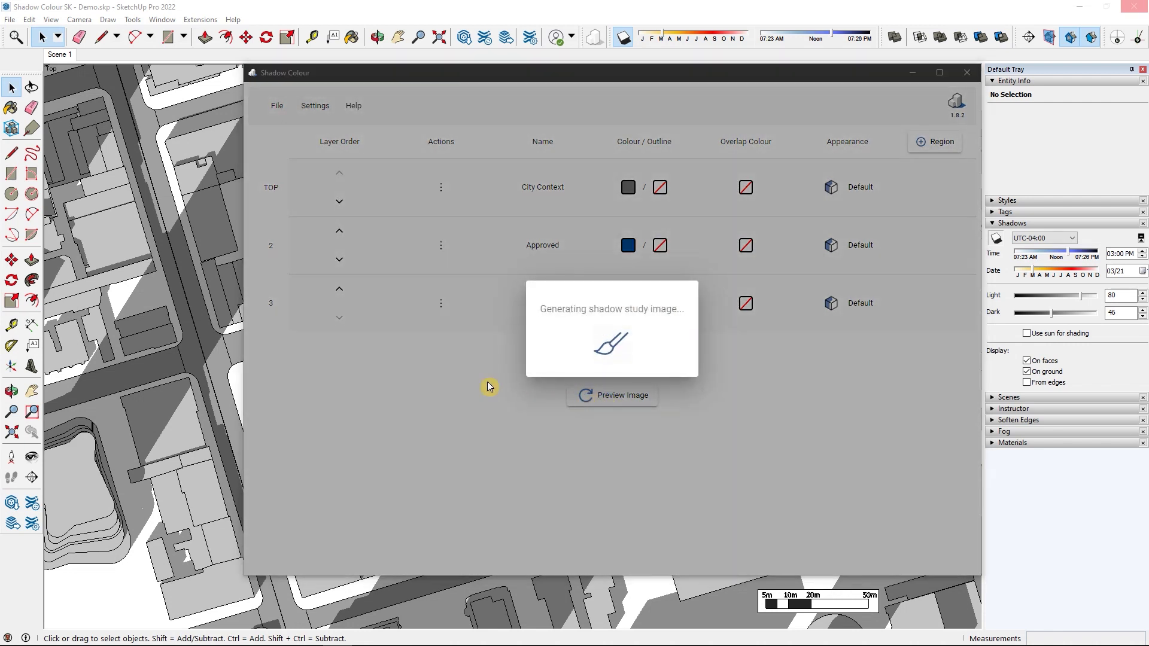
scroll(416, 408, "down", 1)
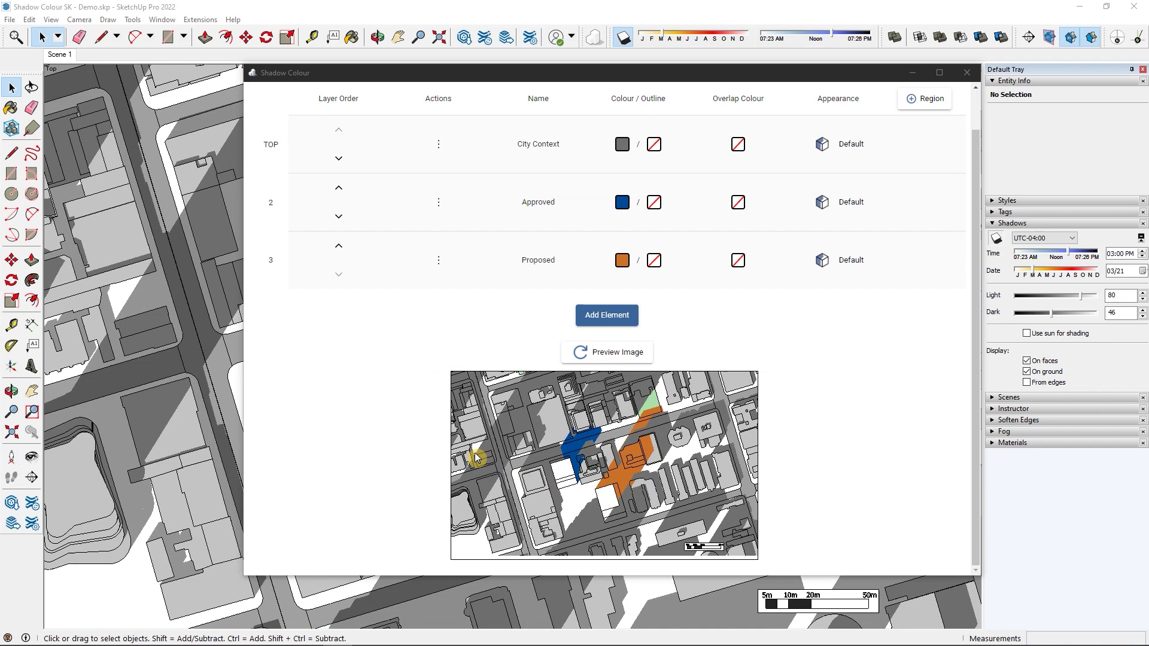
scroll(371, 435, "up", 1)
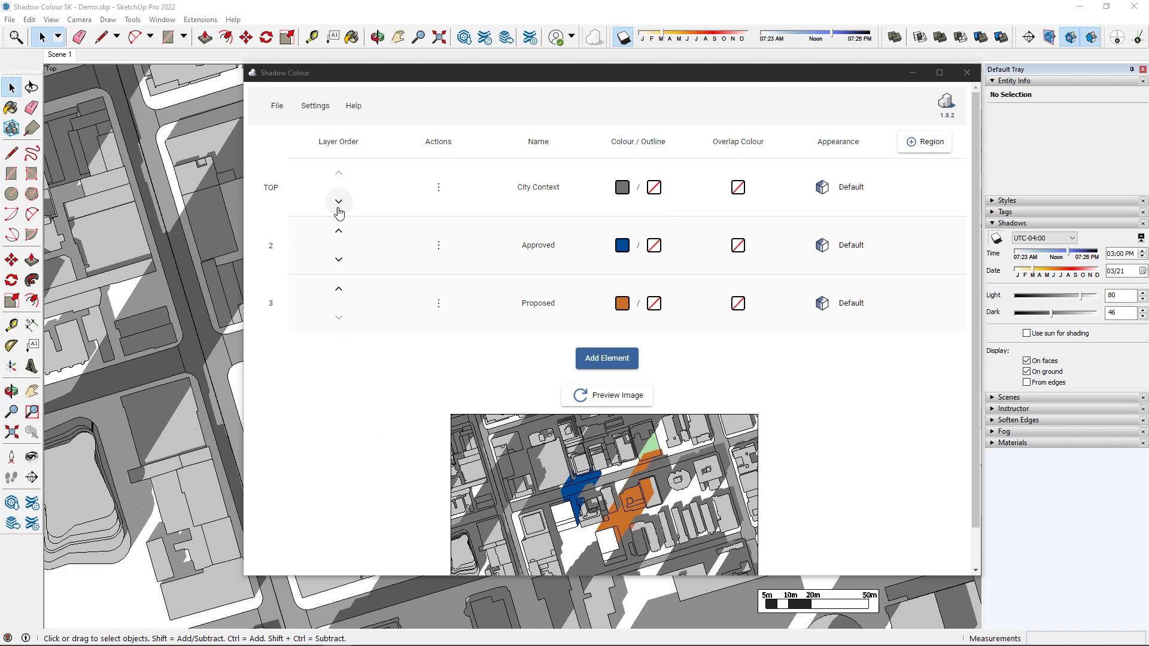
left_click(384, 356)
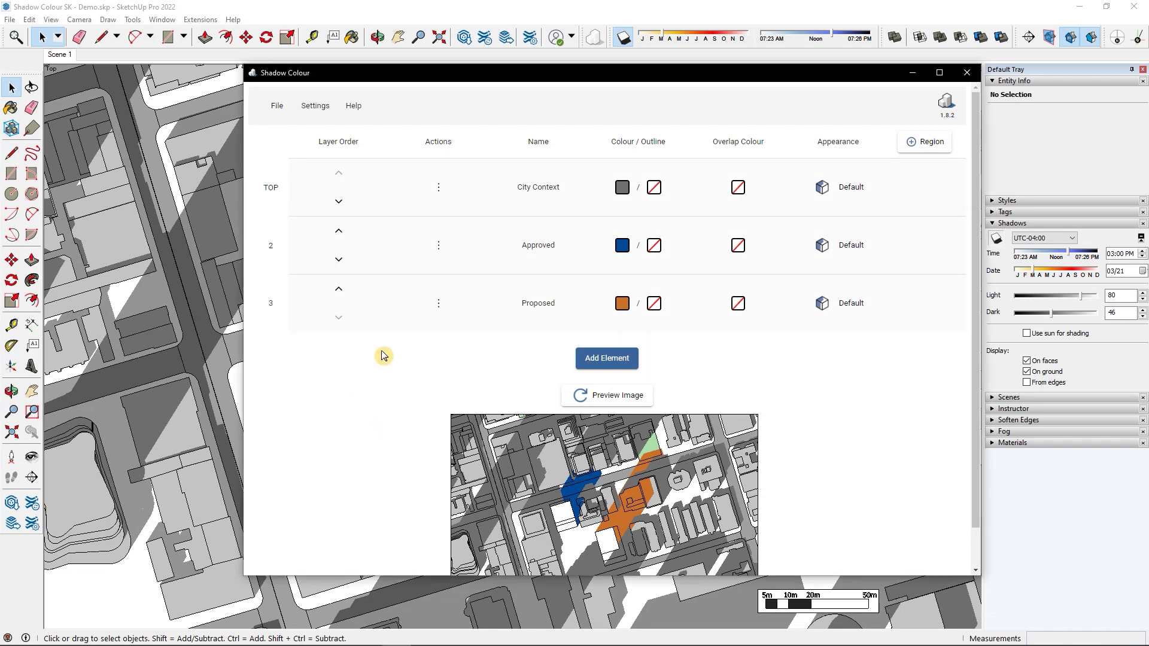
left_click(439, 247)
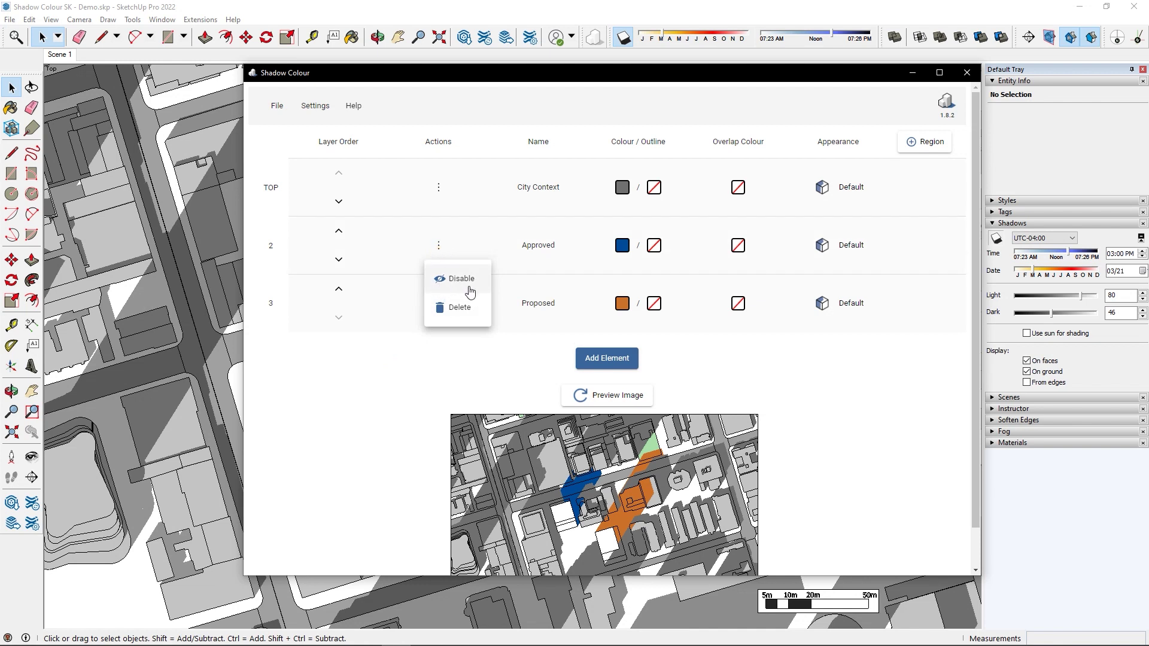
left_click(463, 353)
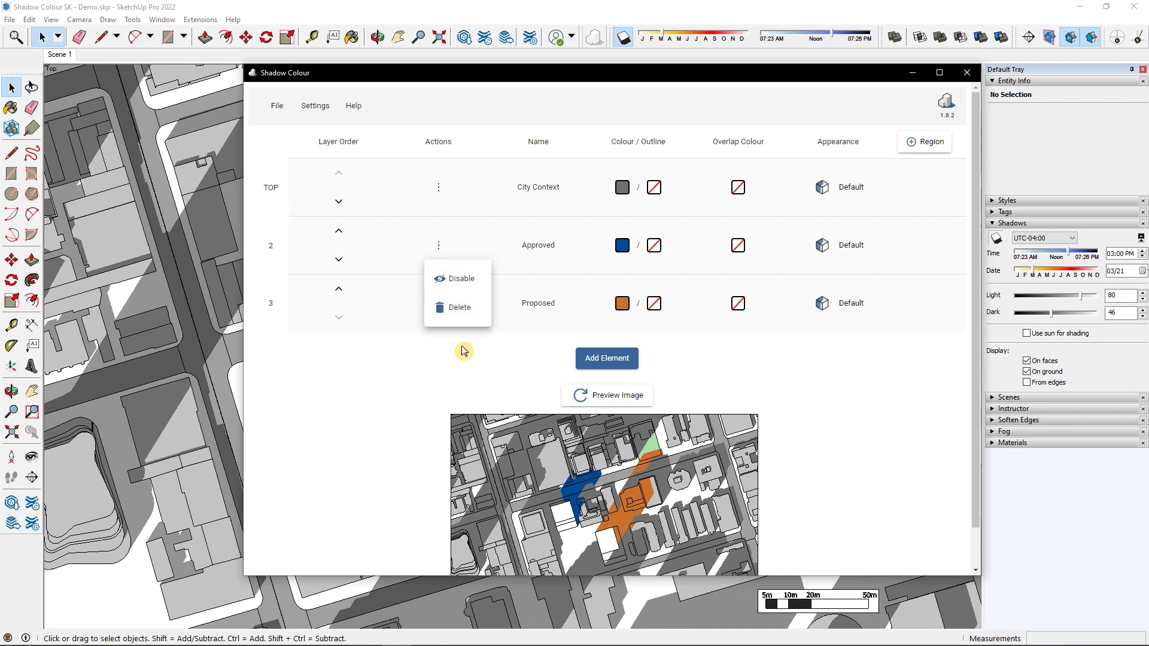
left_click(611, 279)
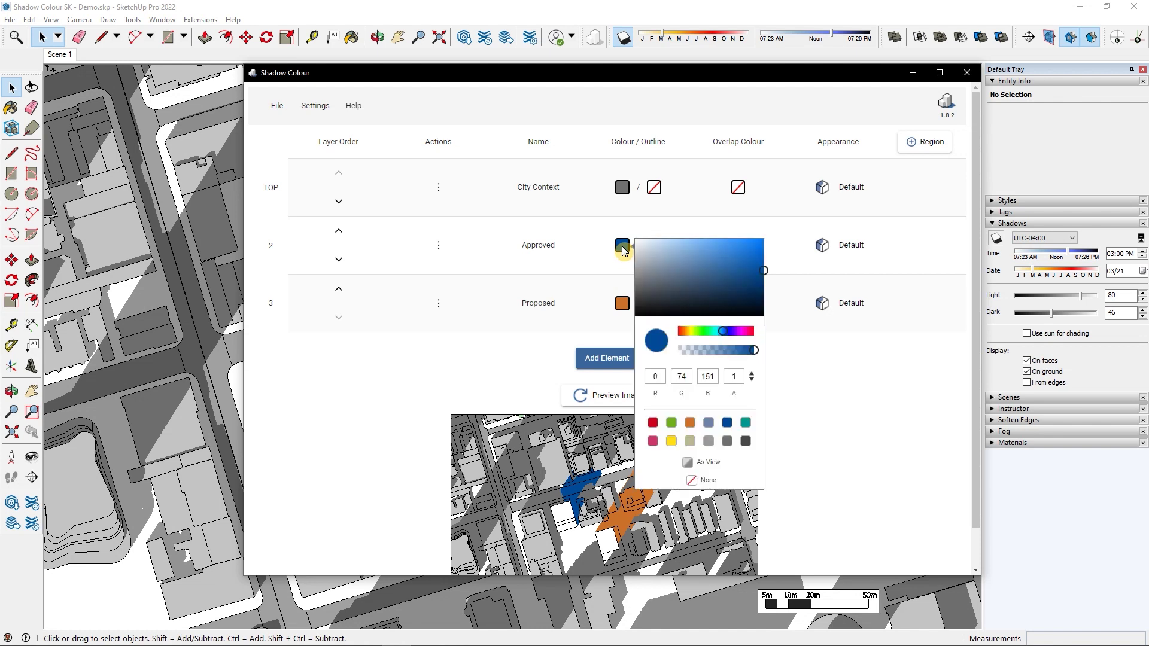
left_click_drag(764, 349, 760, 350)
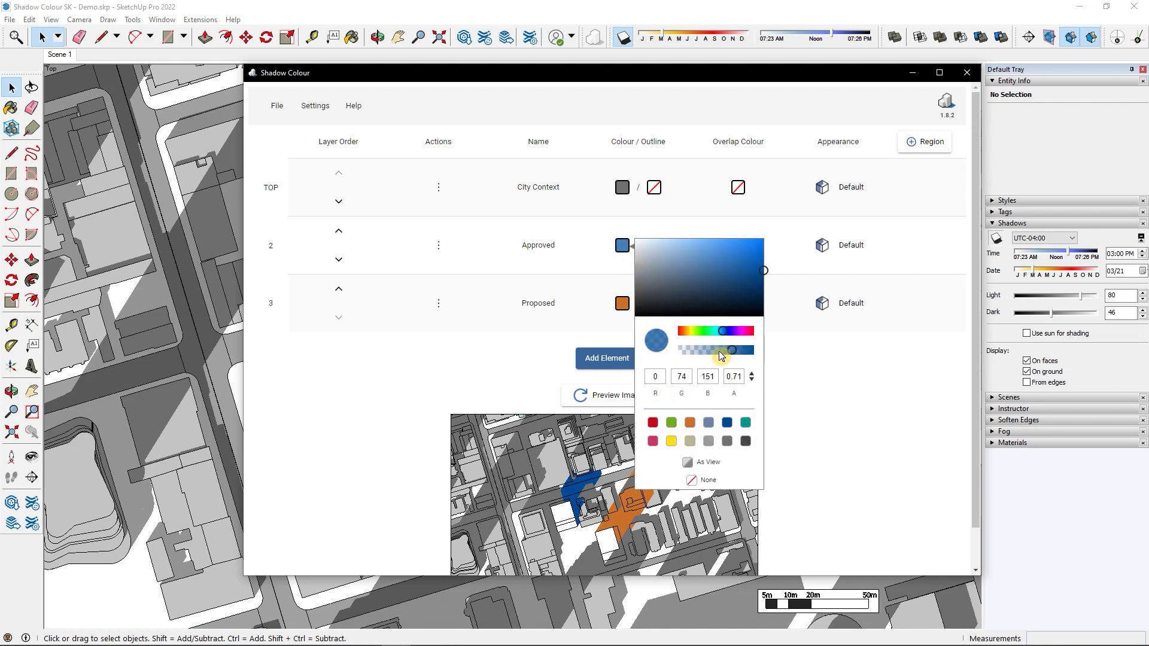
left_click(541, 347)
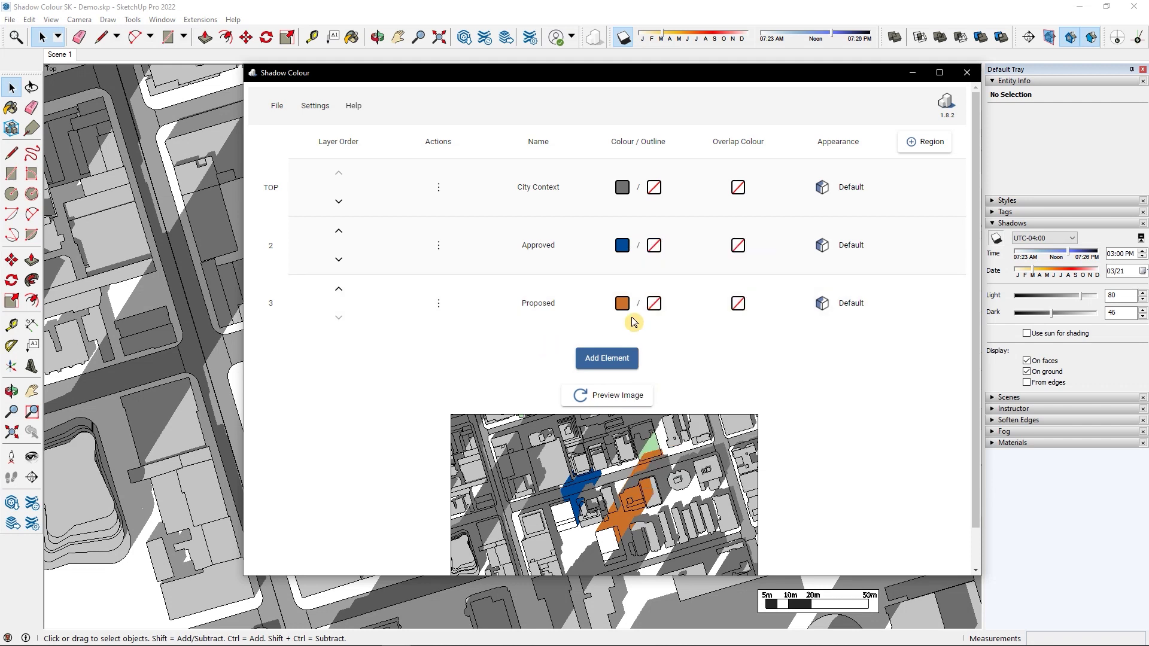
left_click(655, 248)
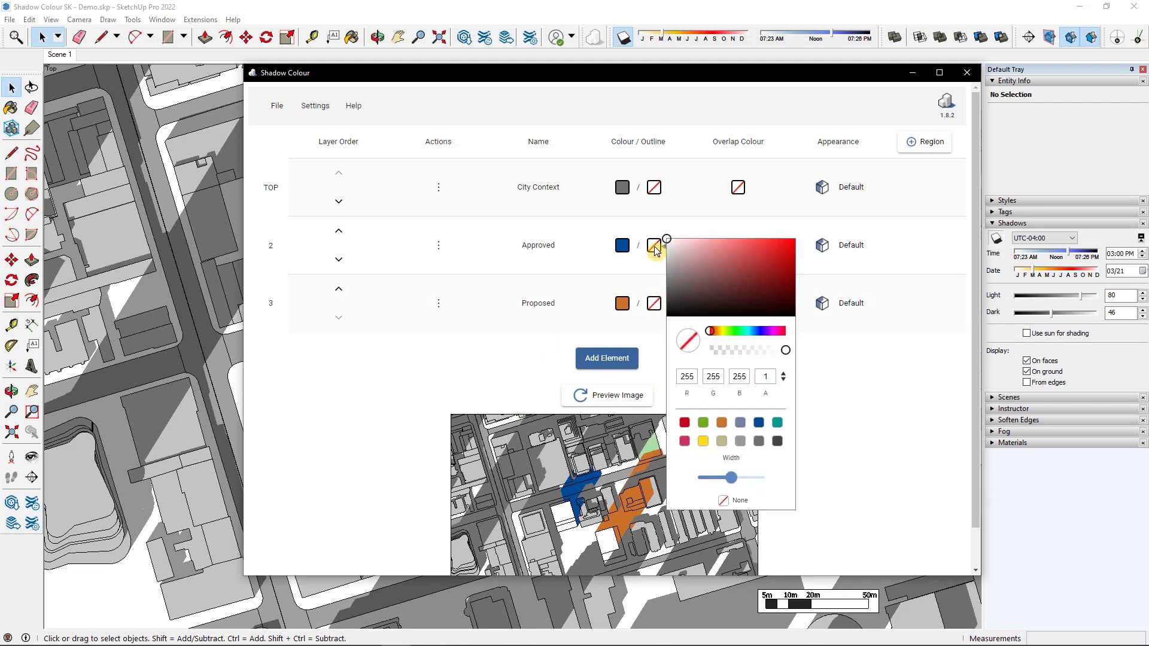
left_click(684, 423)
mouse_move(731, 478)
left_mouse_down()
mouse_move(711, 478)
mouse_move(729, 478)
left_mouse_up()
left_click(725, 500)
left_click(808, 469)
left_click(739, 248)
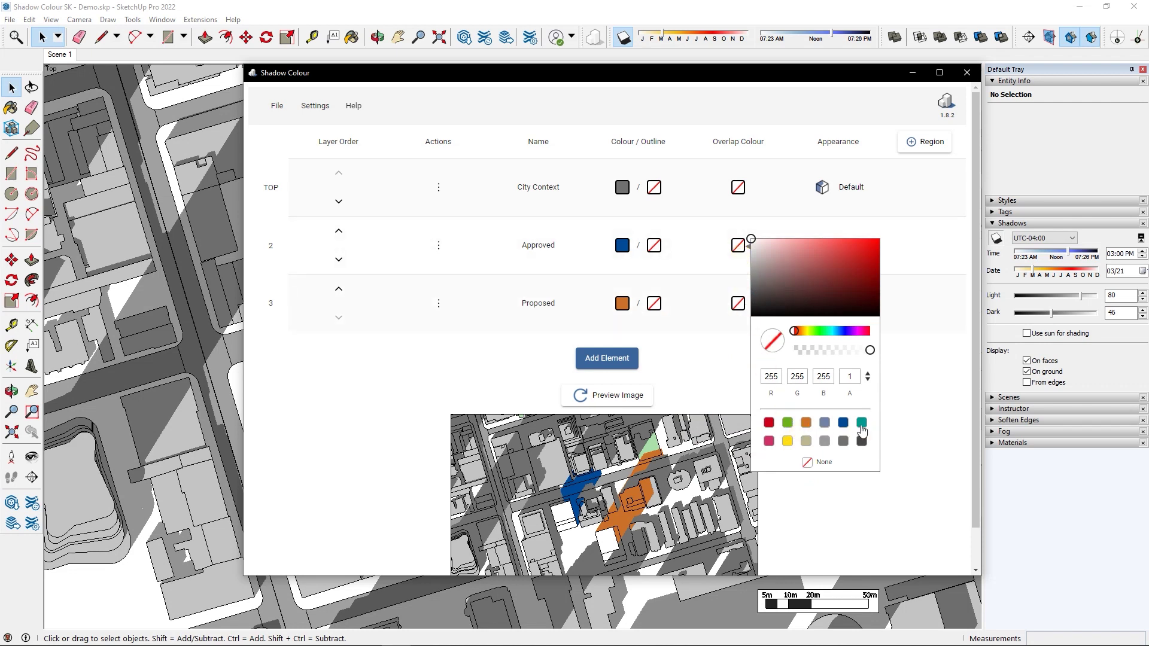
left_click(817, 488)
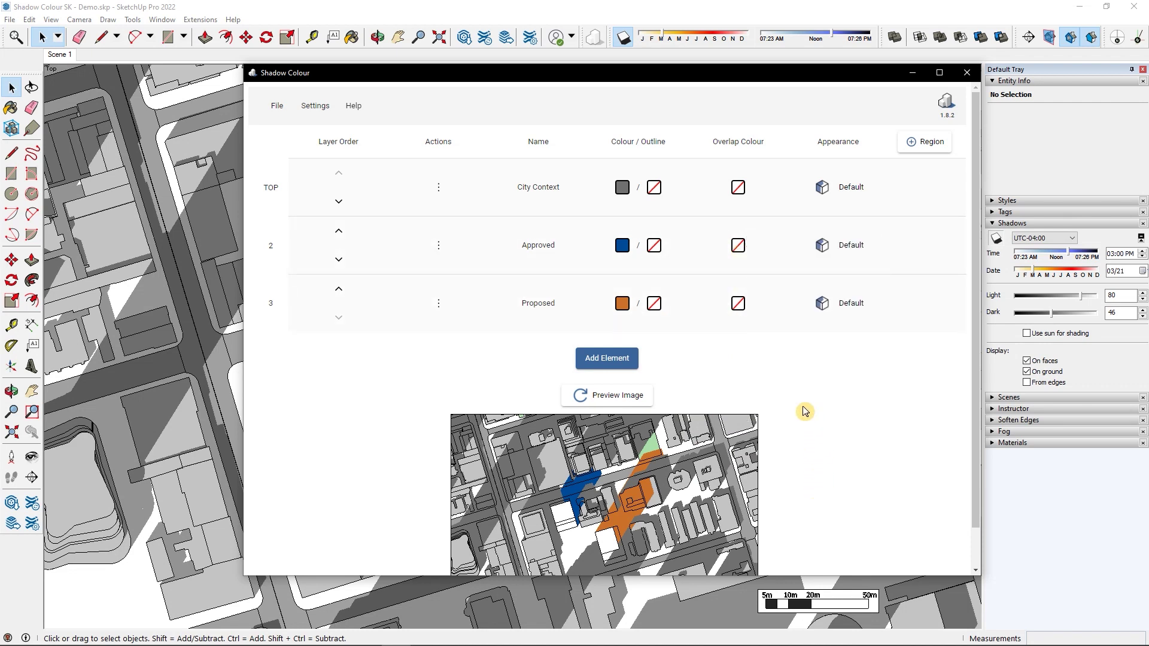
Inspect the Approved layer's Appearance options, keep Default, and start a Region pick.
left_click(836, 256)
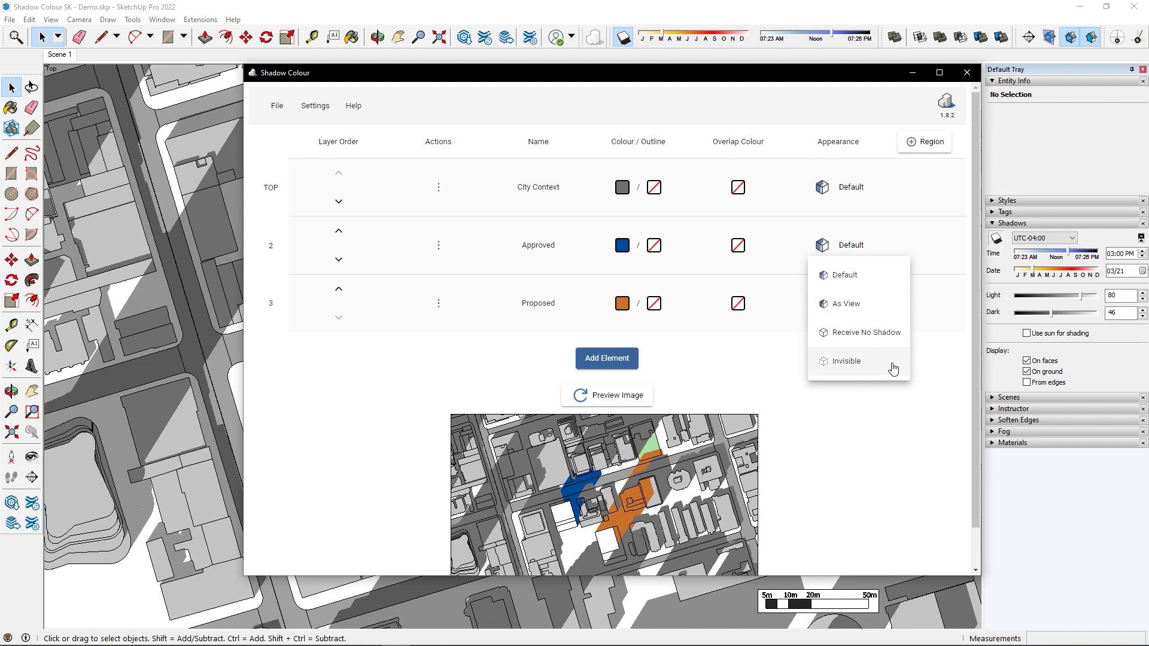
left_click(867, 405)
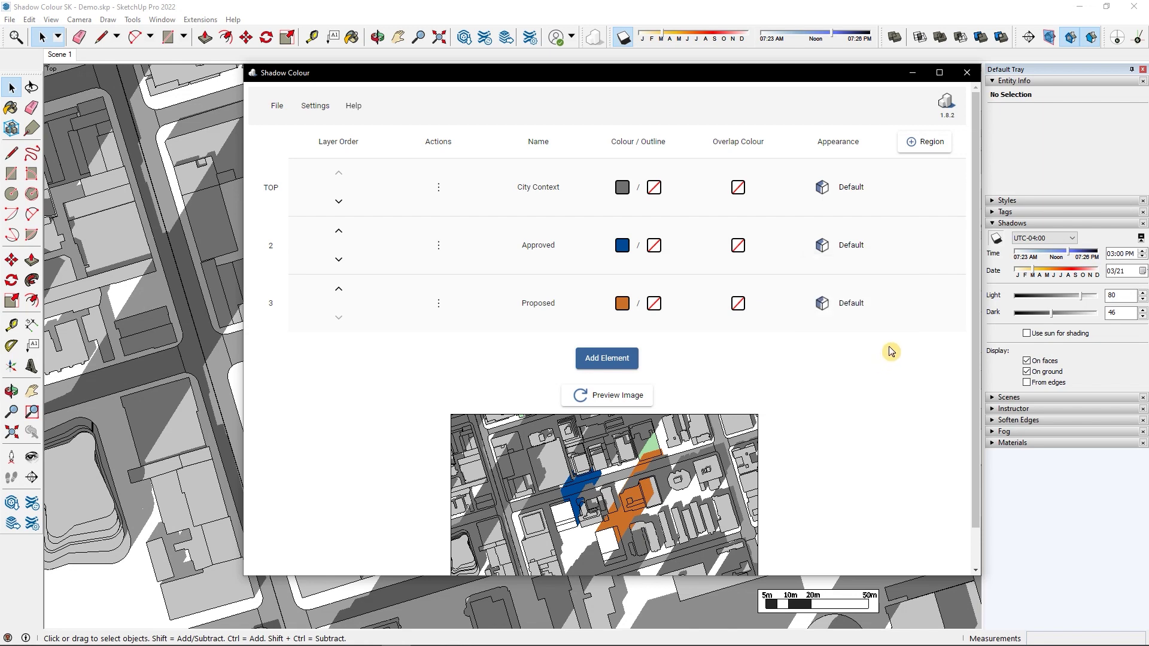
left_click(913, 74)
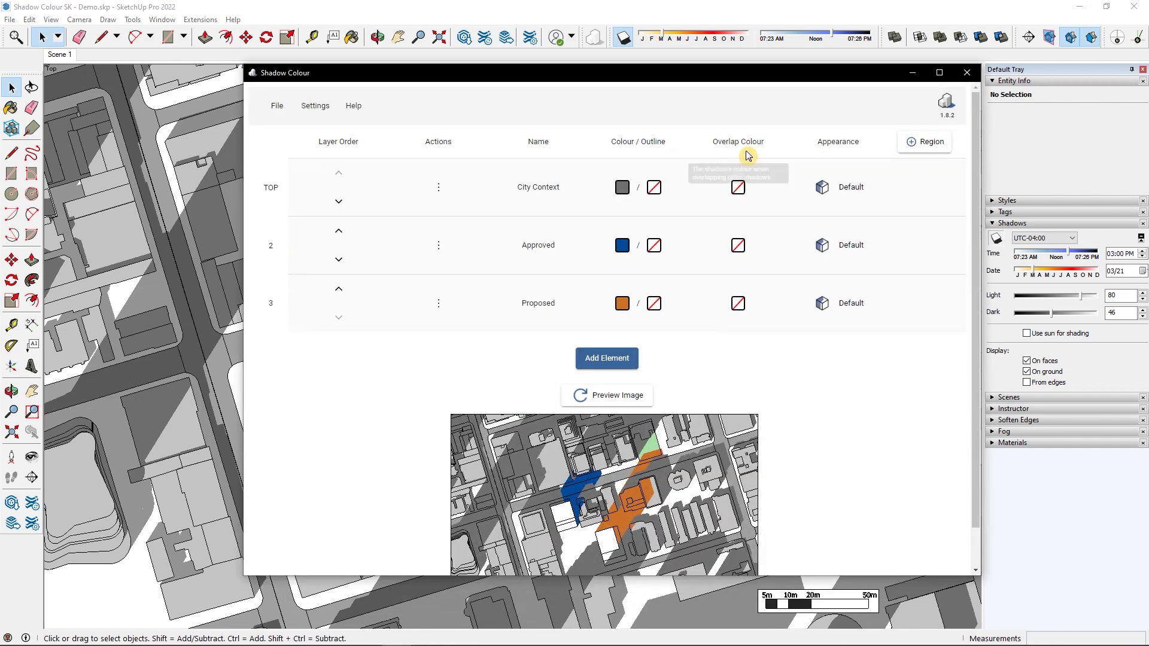
Pick the green site as the shadow study region.
left_click(925, 144)
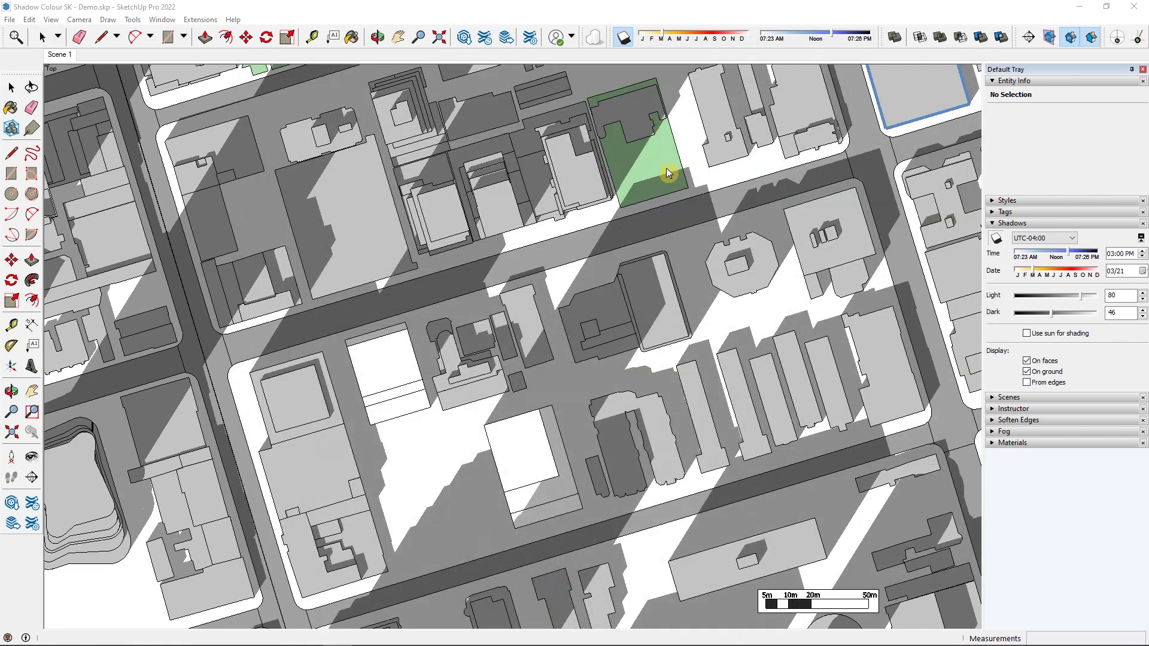
left_click(666, 169)
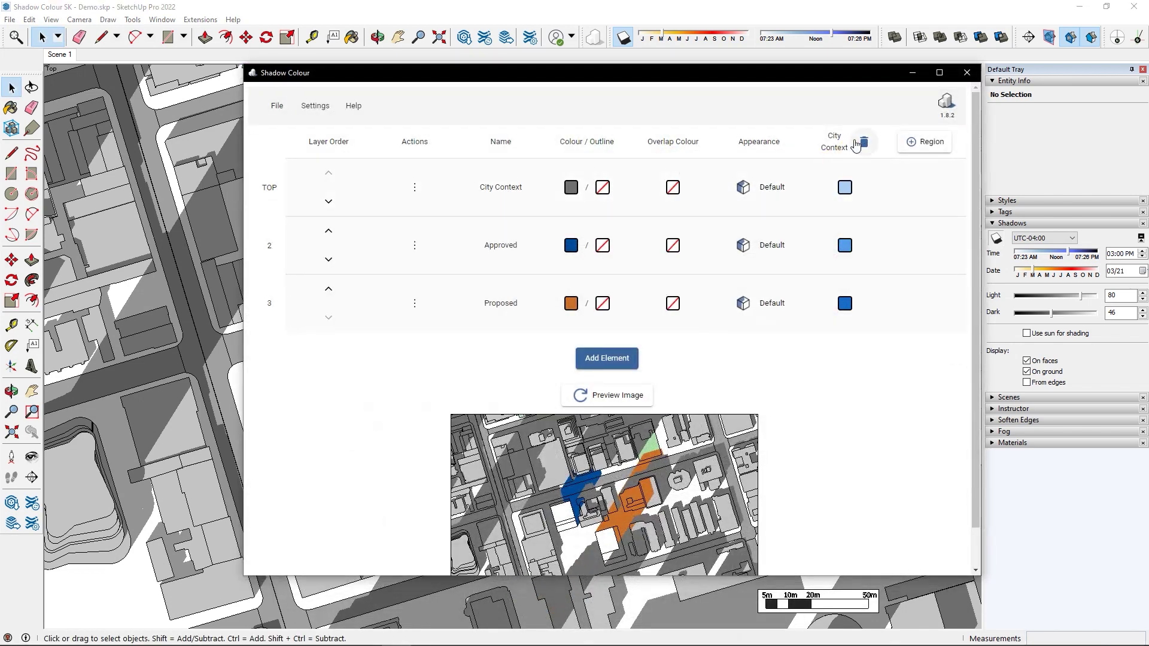
left_click(834, 144)
Set region swatches to None for City Context and Approved, and red for Proposed.
left_click(845, 188)
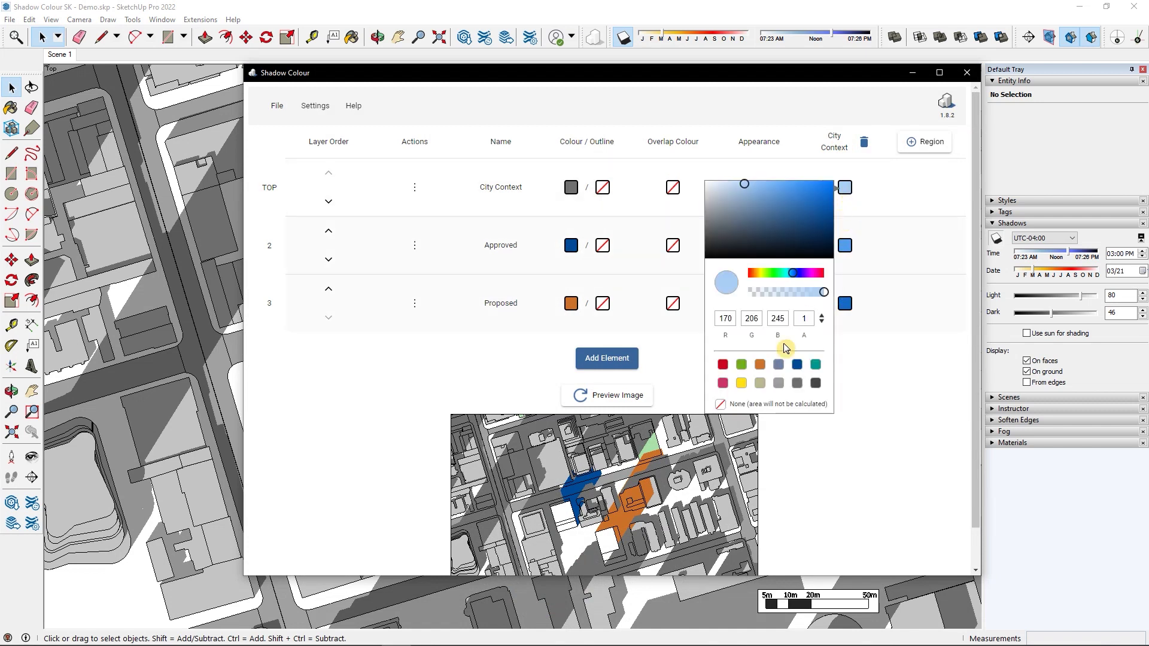
left_click(721, 403)
left_click(845, 245)
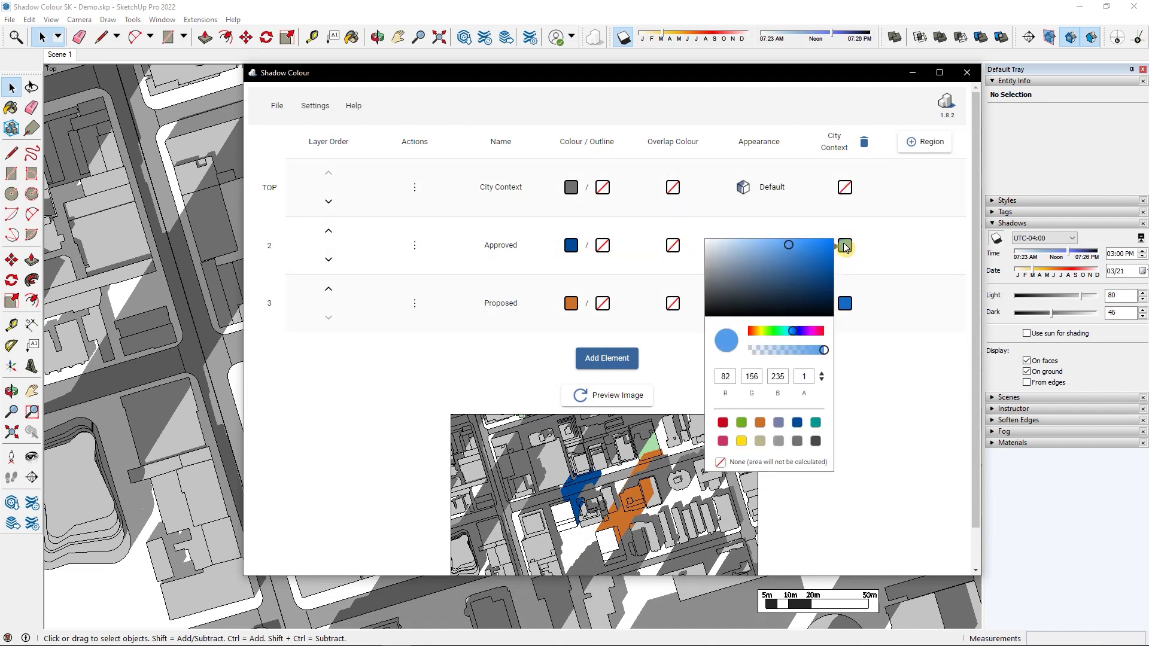
left_click(726, 456)
left_click(856, 417)
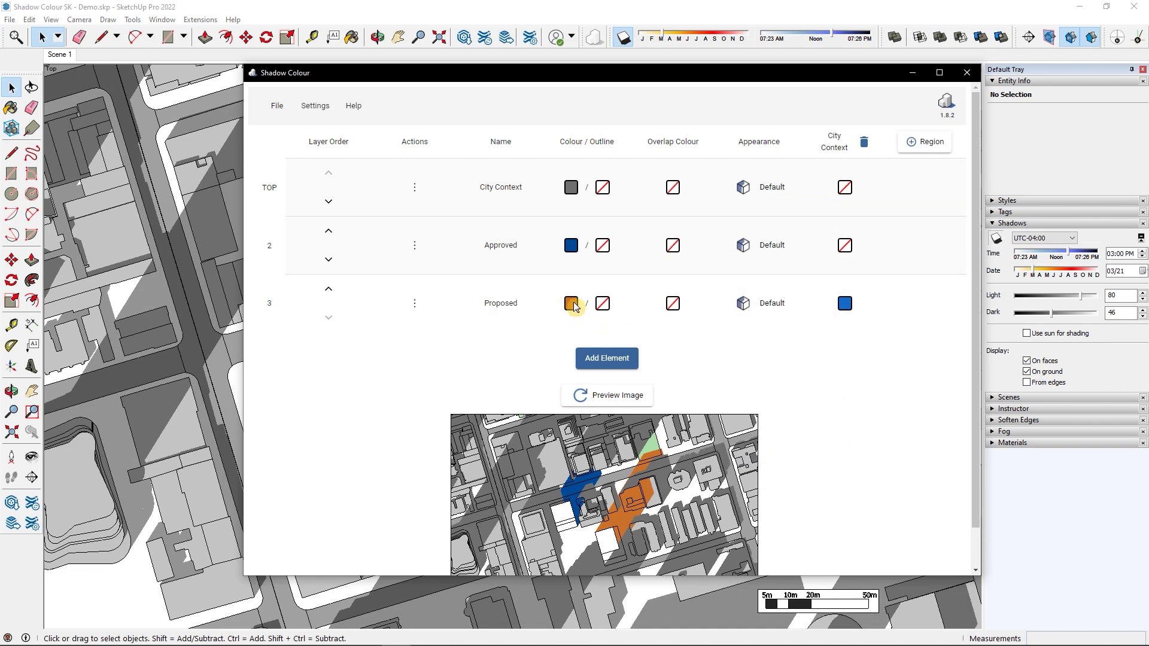
left_click(844, 303)
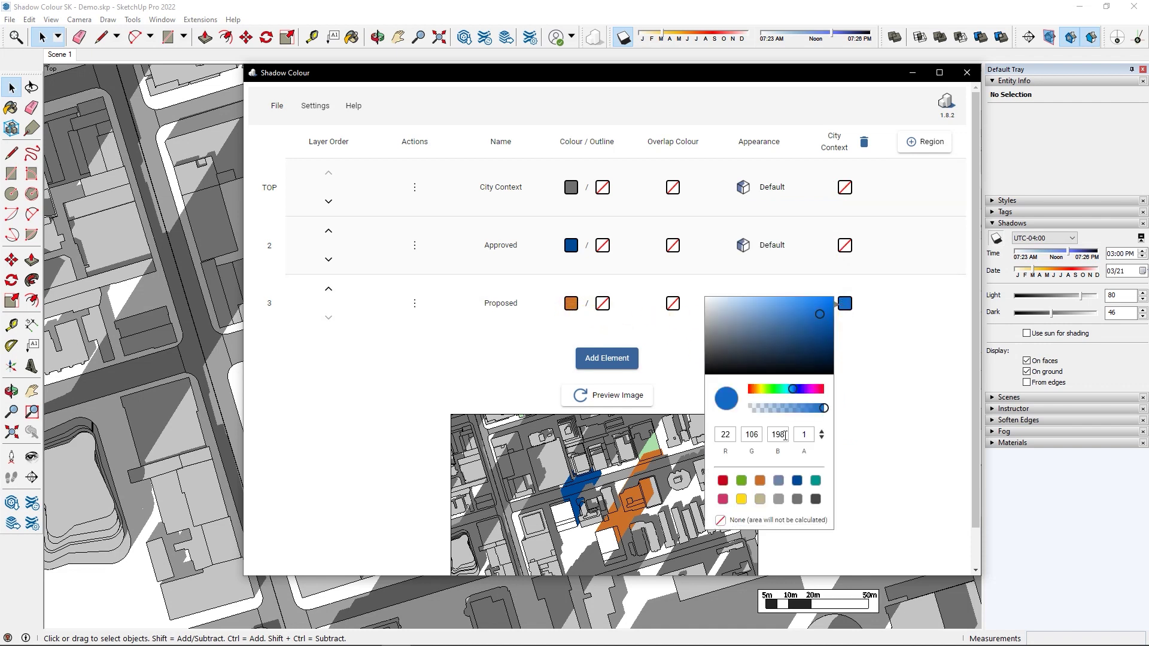
left_click(723, 482)
left_click(852, 476)
Regenerate the preview, reporting Proposed shadows of 237.20 m², 15.1% of City Context.
scroll(611, 402, "down", 1)
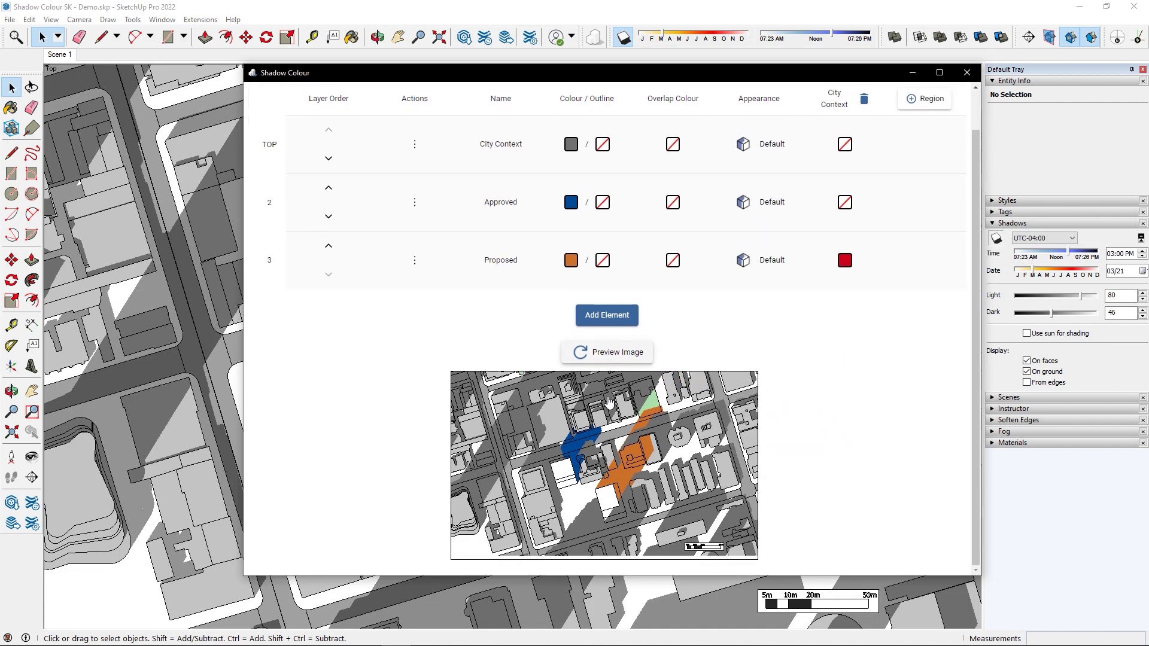
left_click(592, 359)
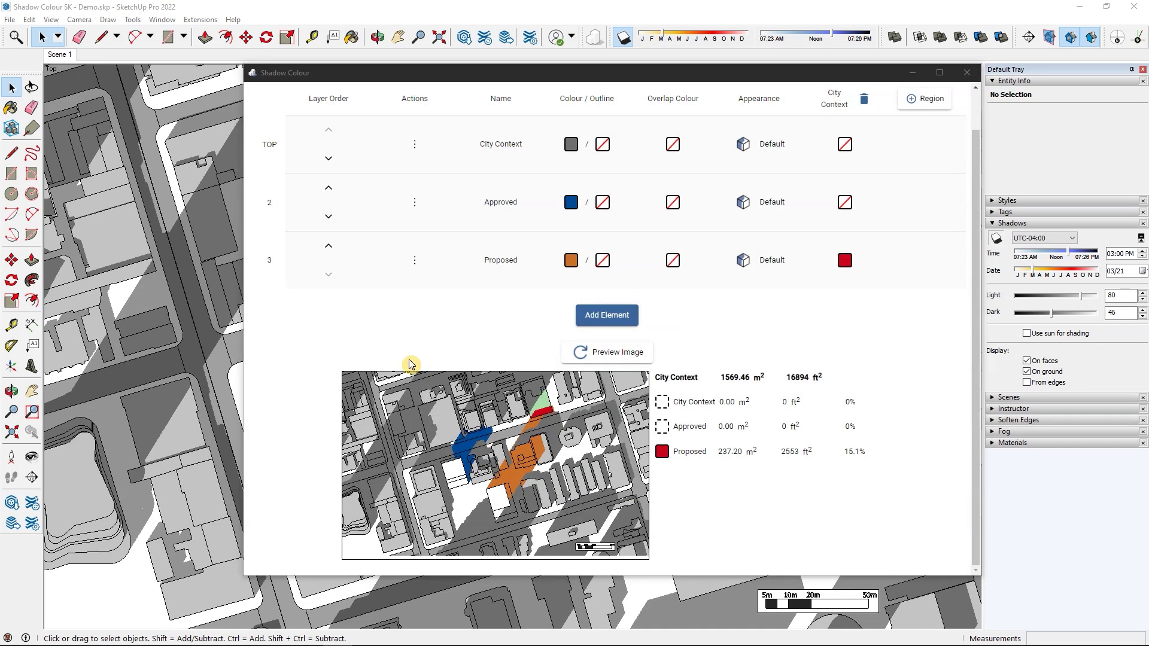
left_click(411, 365)
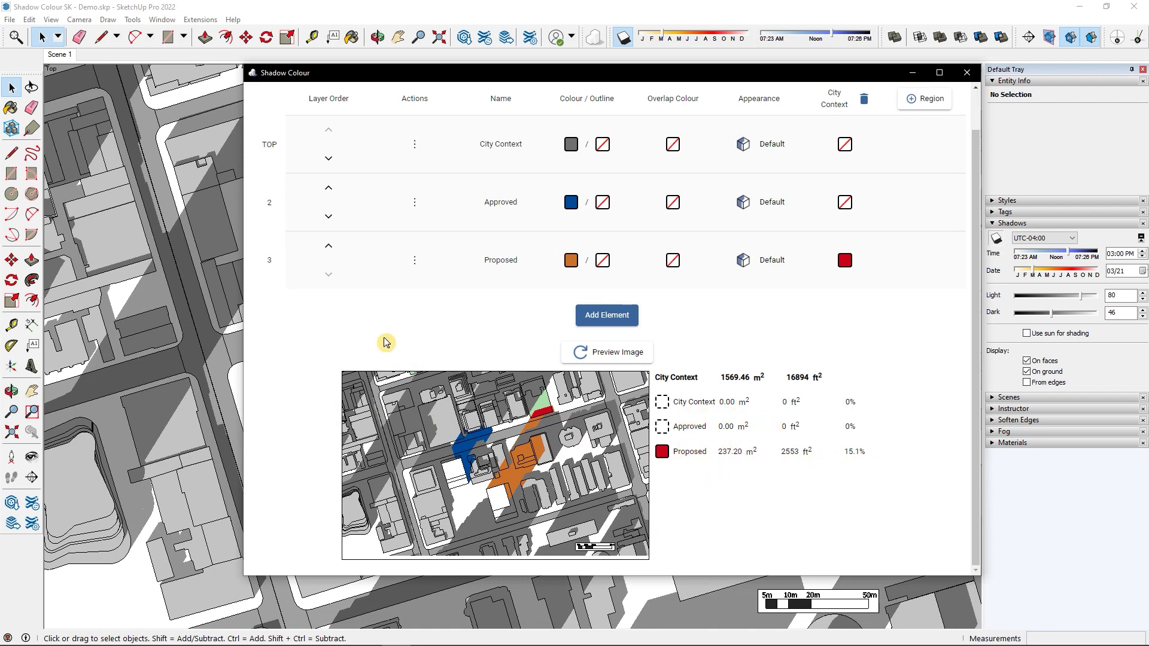
scroll(385, 342, "up", 2)
Review the Shadow Colour preferences, trying the toggles without keeping the line width override.
left_click(326, 113)
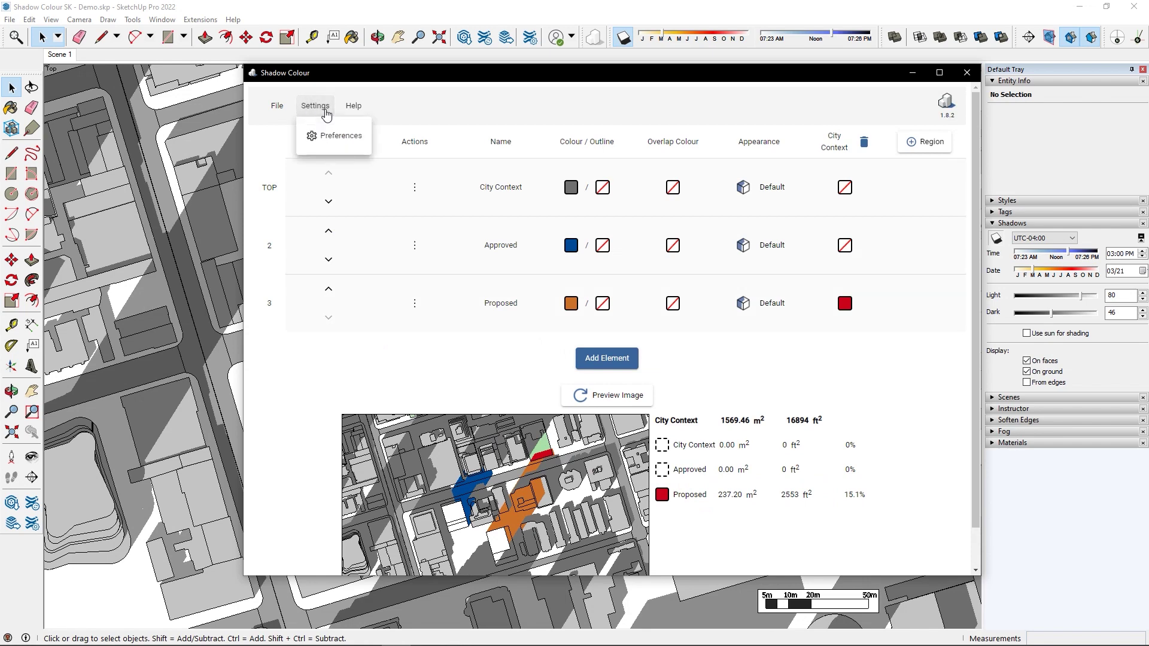
left_click(340, 136)
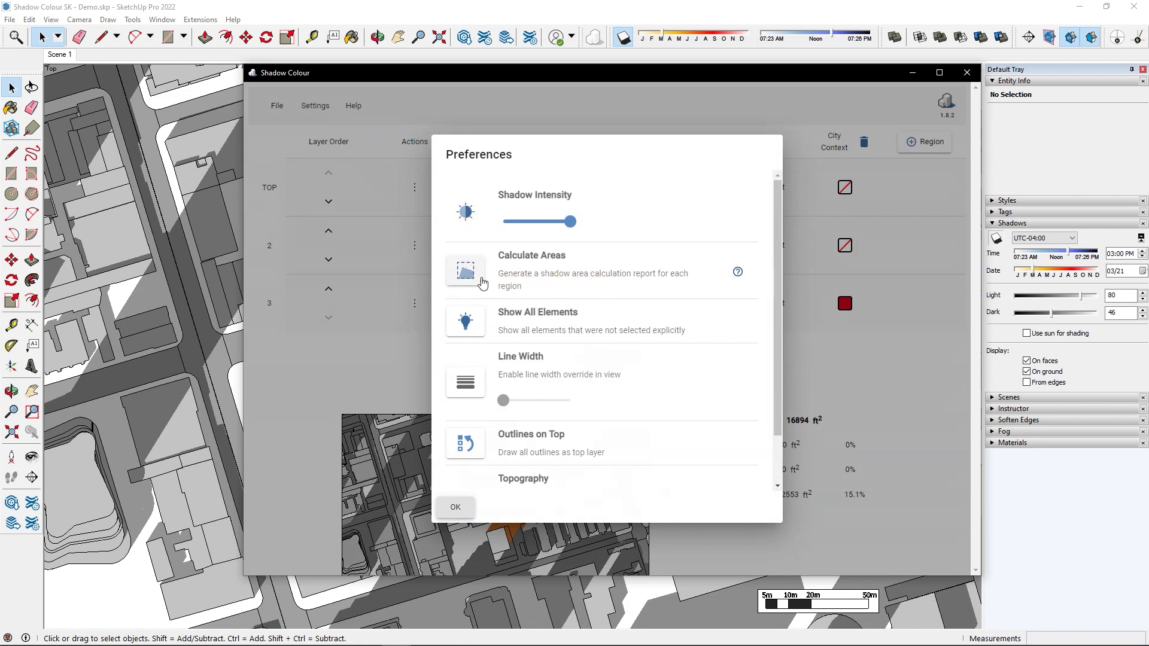
left_click(479, 335)
left_click(465, 383)
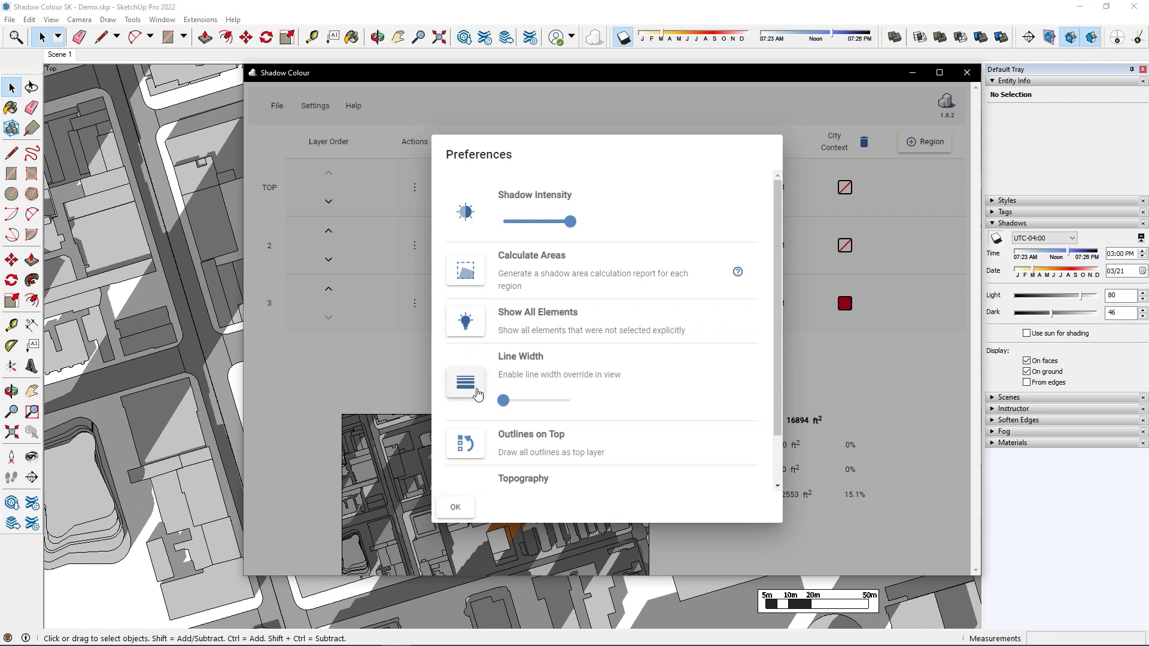
left_click(473, 390)
scroll(475, 407, "down", 1)
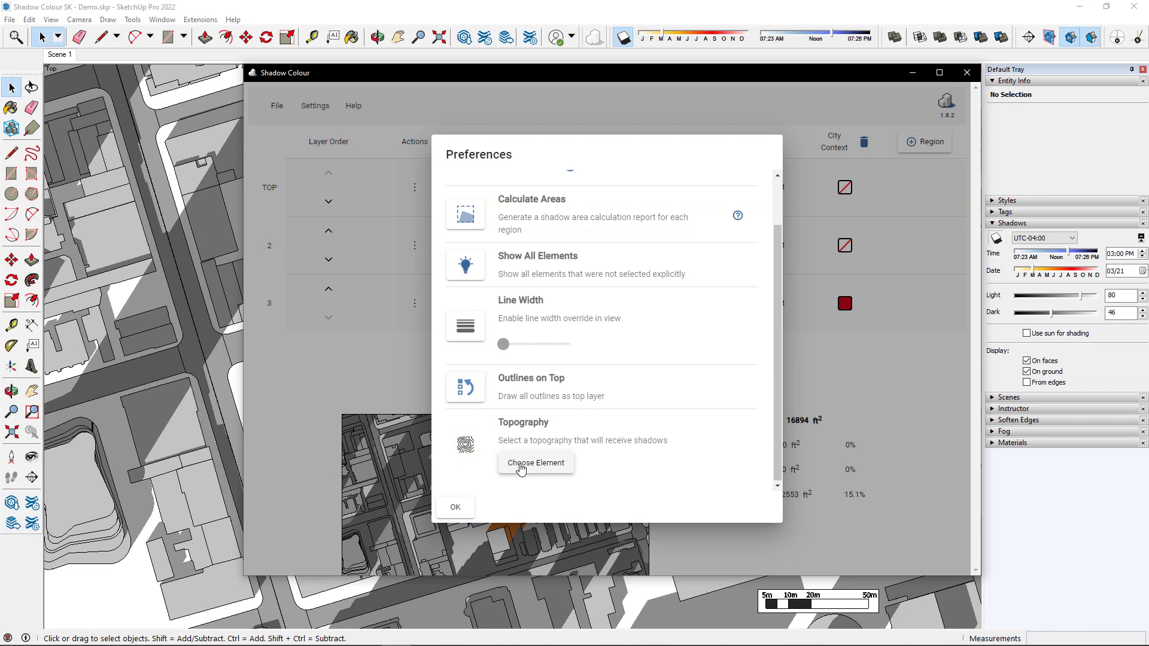
left_click(455, 509)
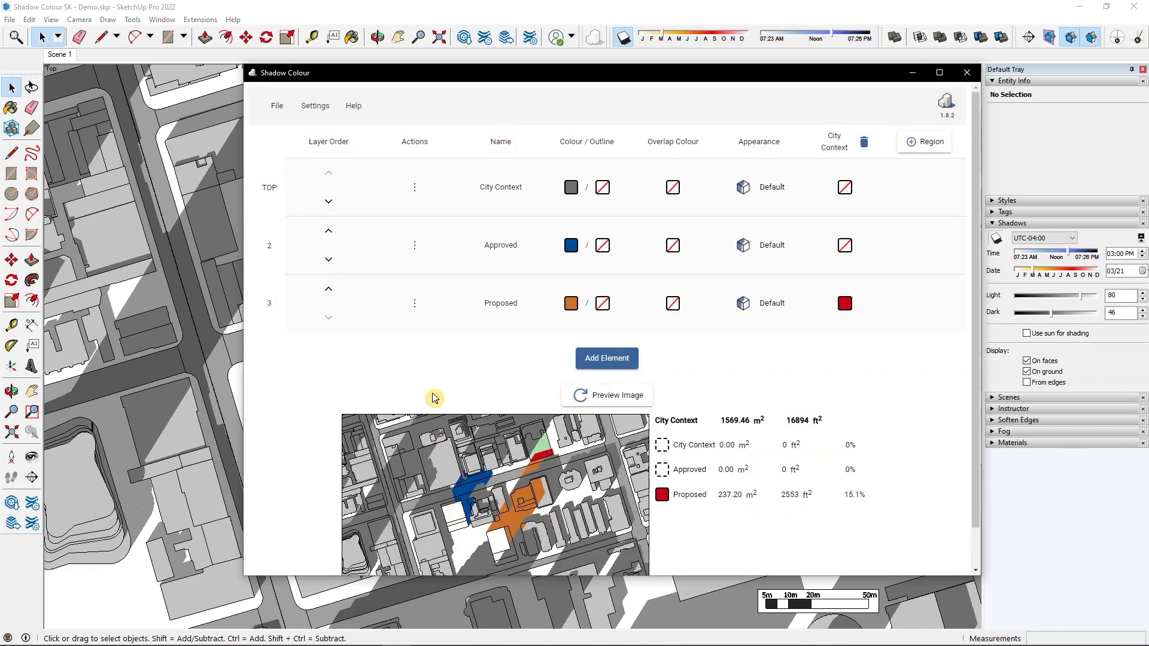
Begin saving the current shadow settings to a file, entering a name starting 'S'.
left_click(283, 111)
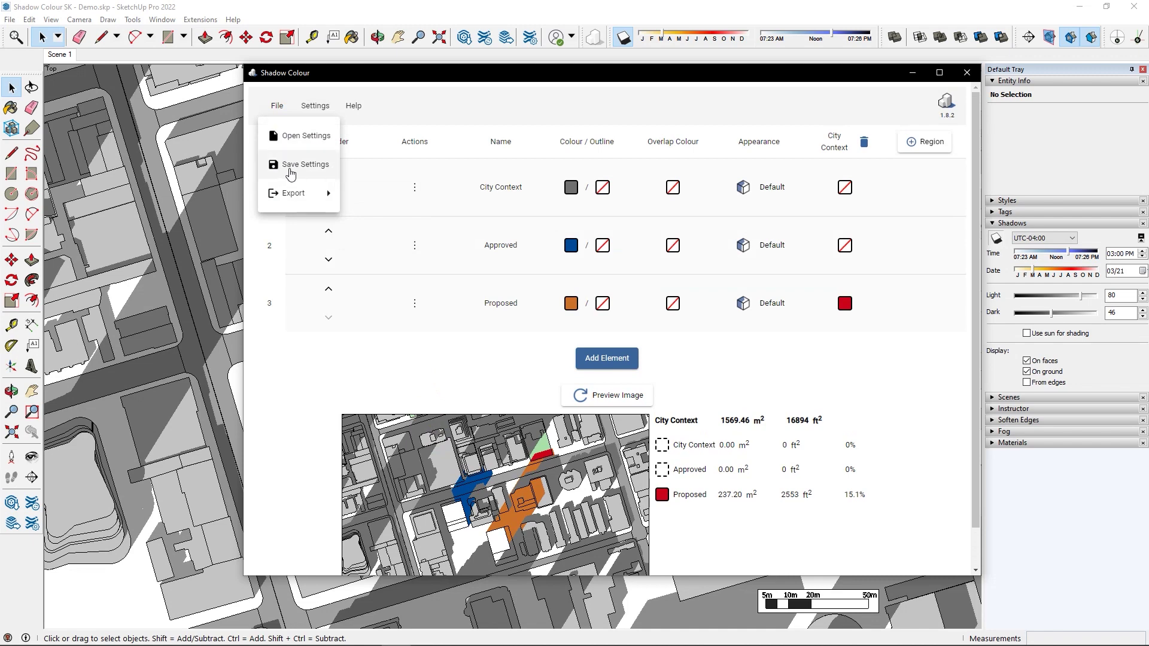
left_click(316, 165)
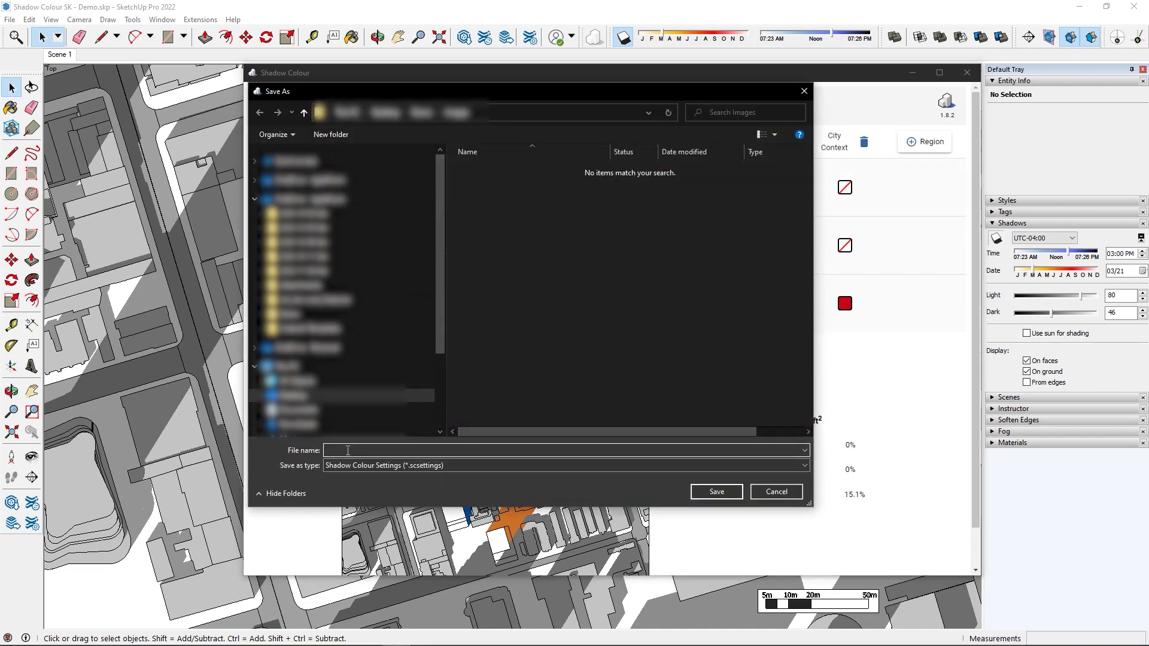
type("SK_Demo")
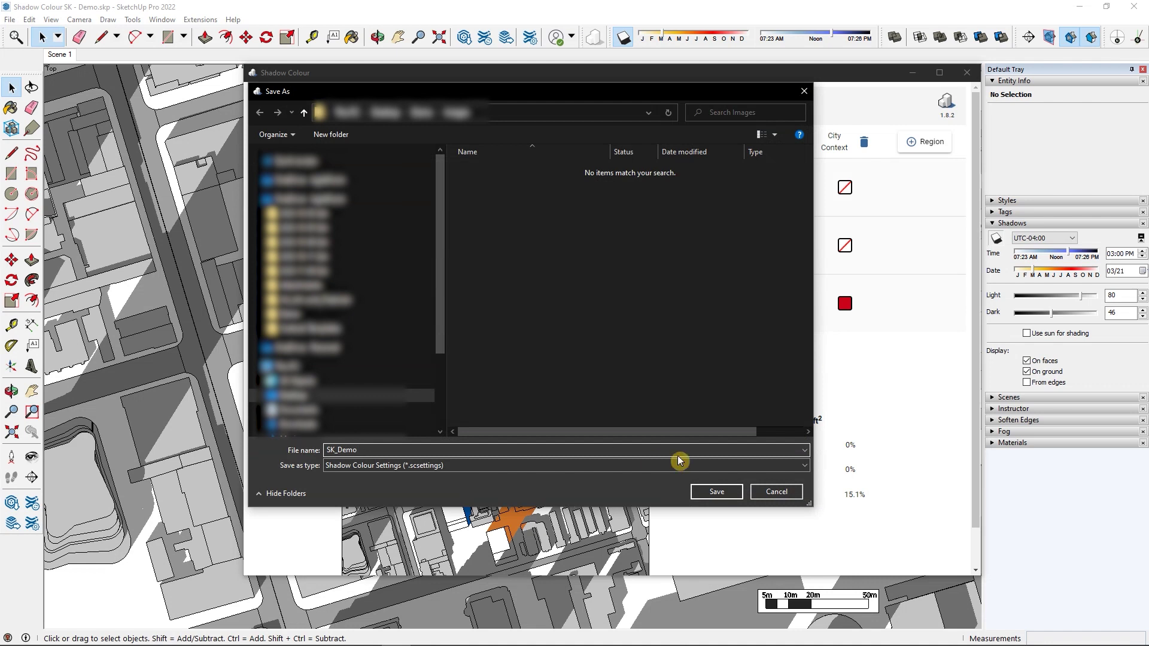
Save the shadow settings as SK_Demo.scsettings, then reload SK_Demo.scsettings into Shadow Colour.
left_click(712, 492)
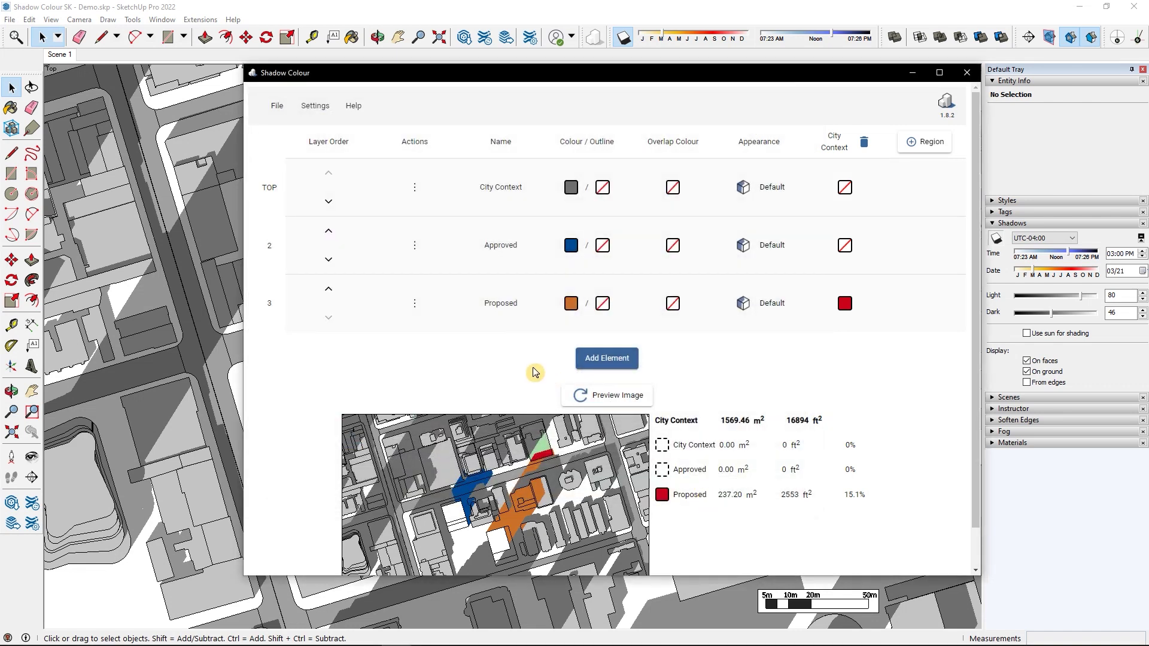
left_click(277, 106)
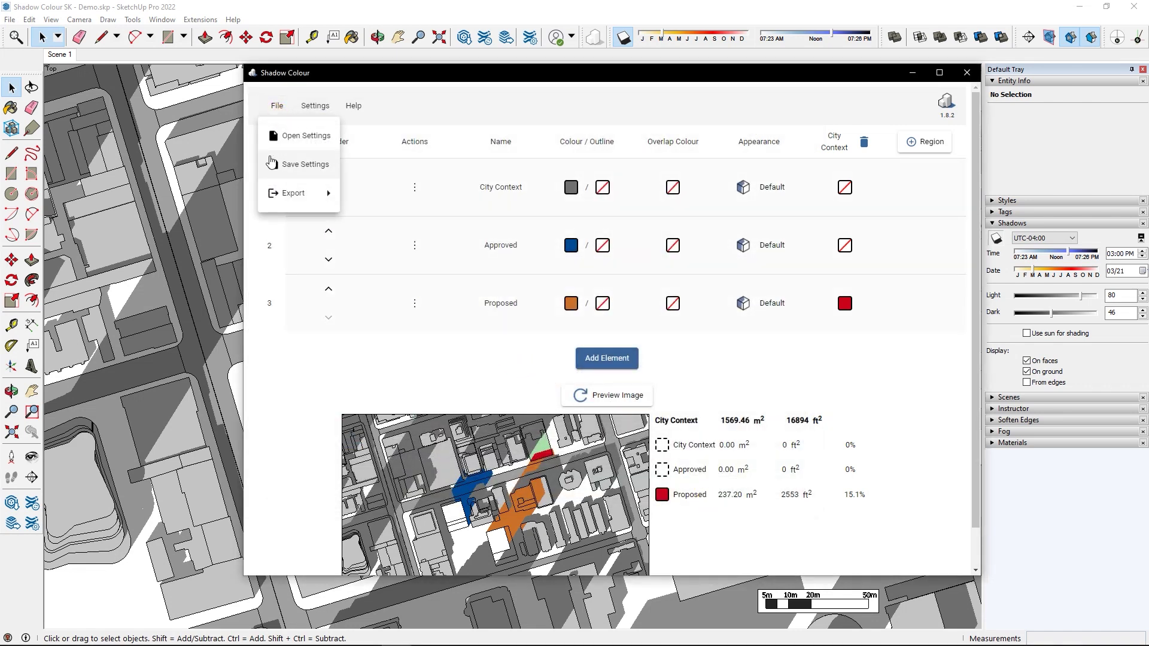
left_click(293, 192)
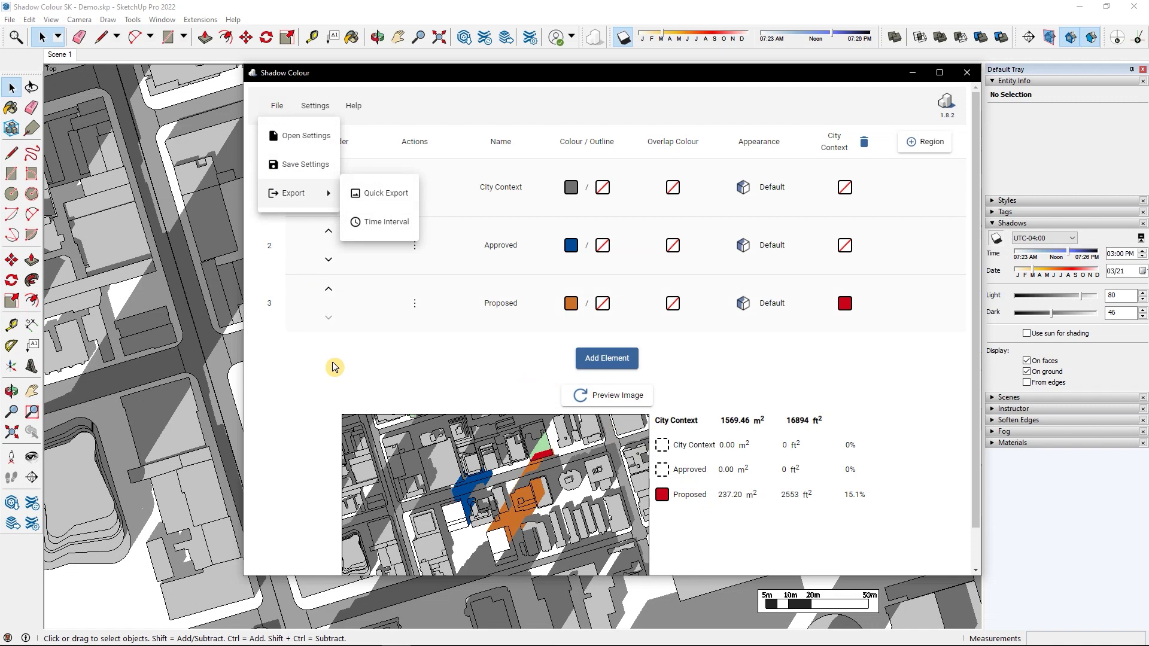
left_click(334, 367)
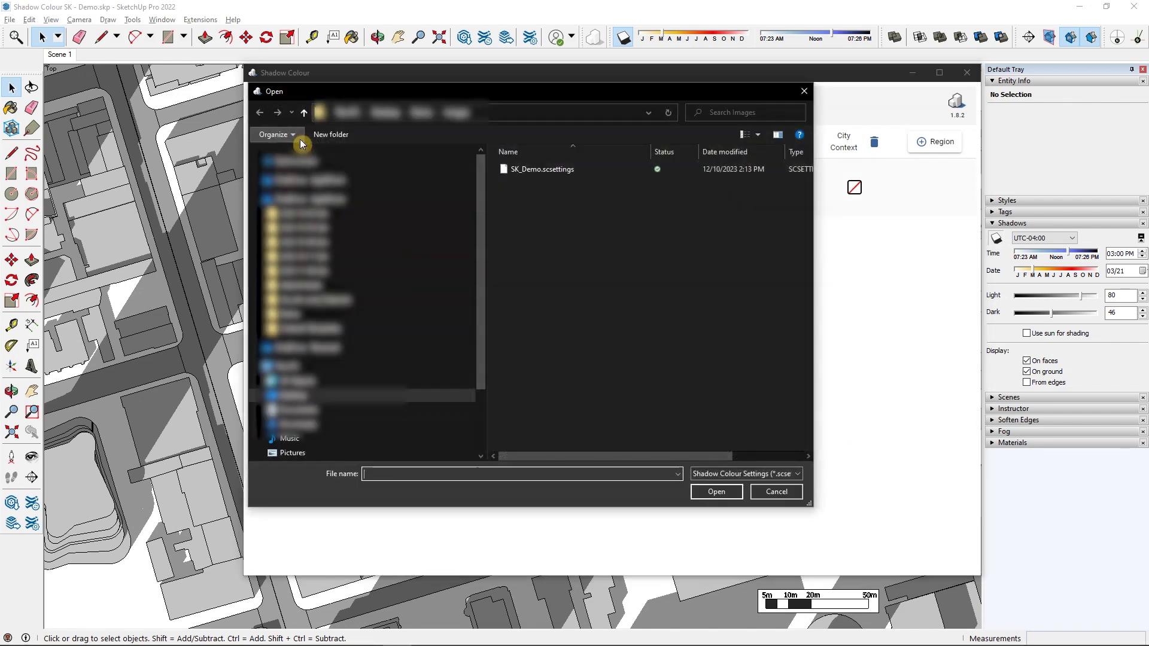
left_click(540, 170)
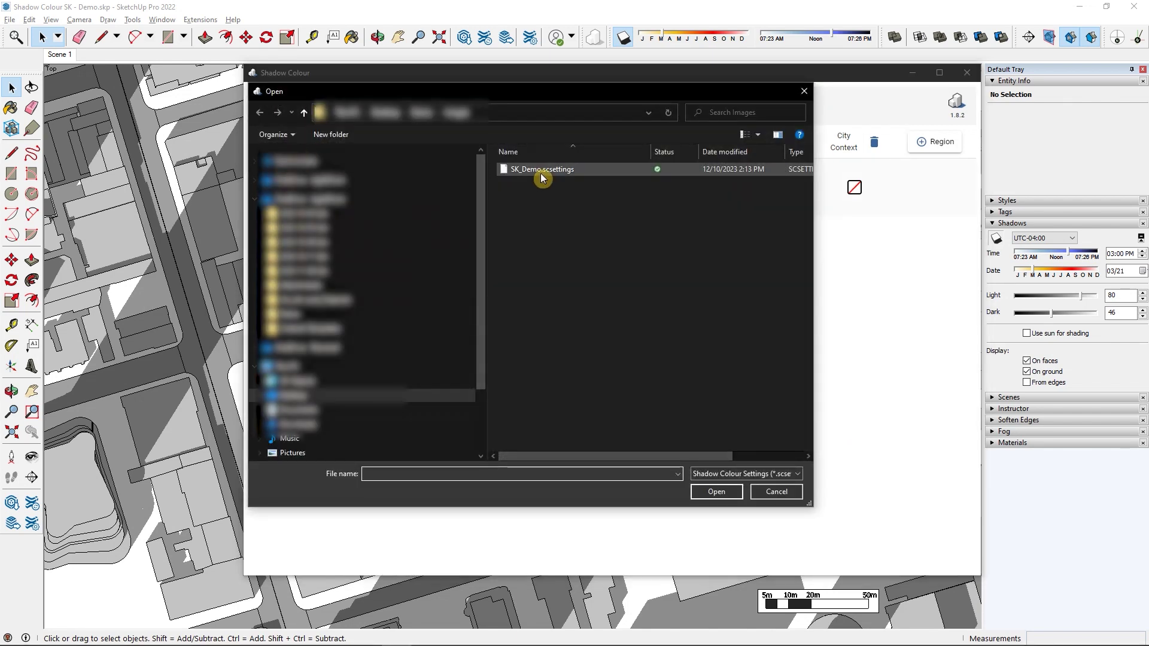
left_click(728, 498)
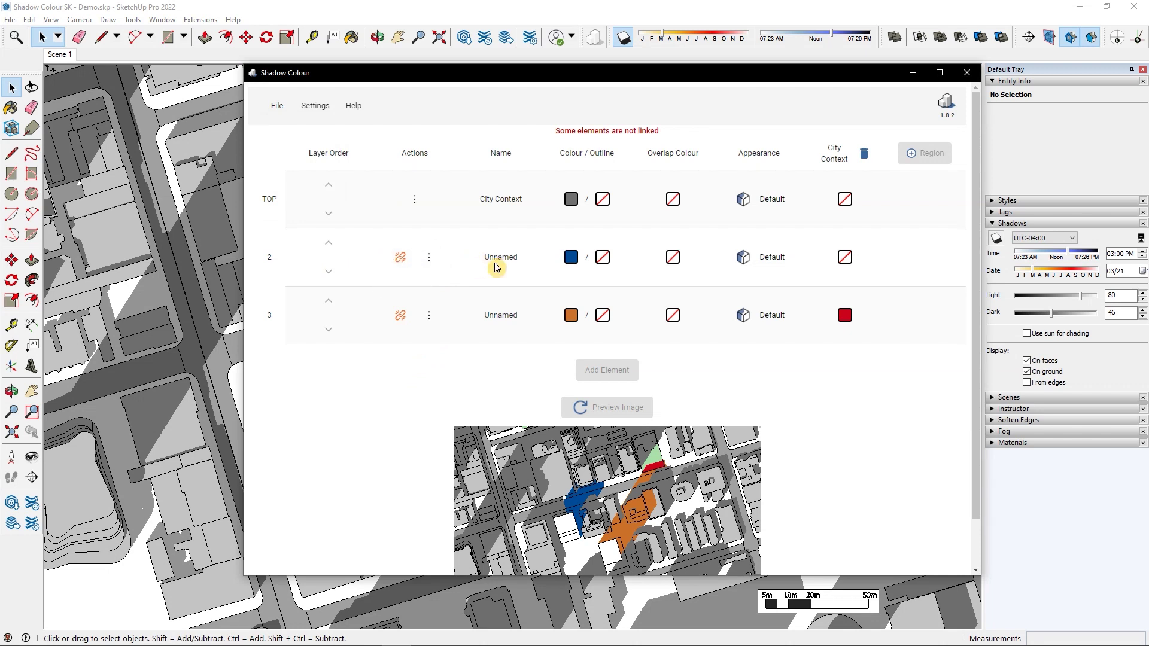
Relink the orange layer to the white building and the third layer to the proposed building.
left_click(404, 265)
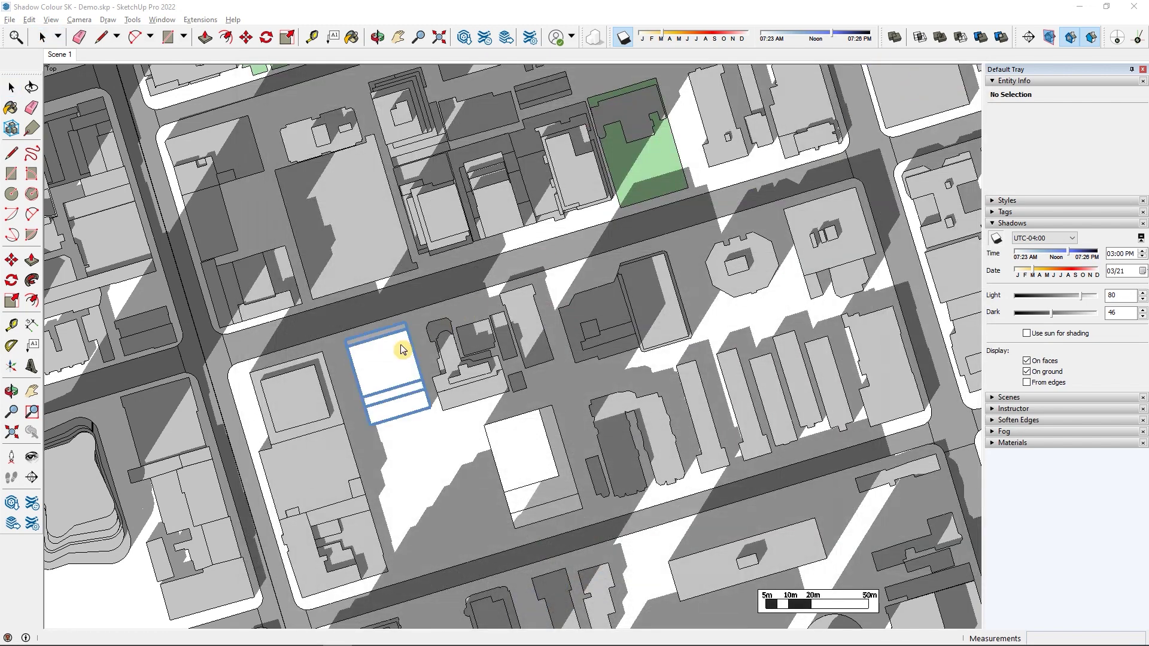
left_click(407, 346)
left_click(407, 324)
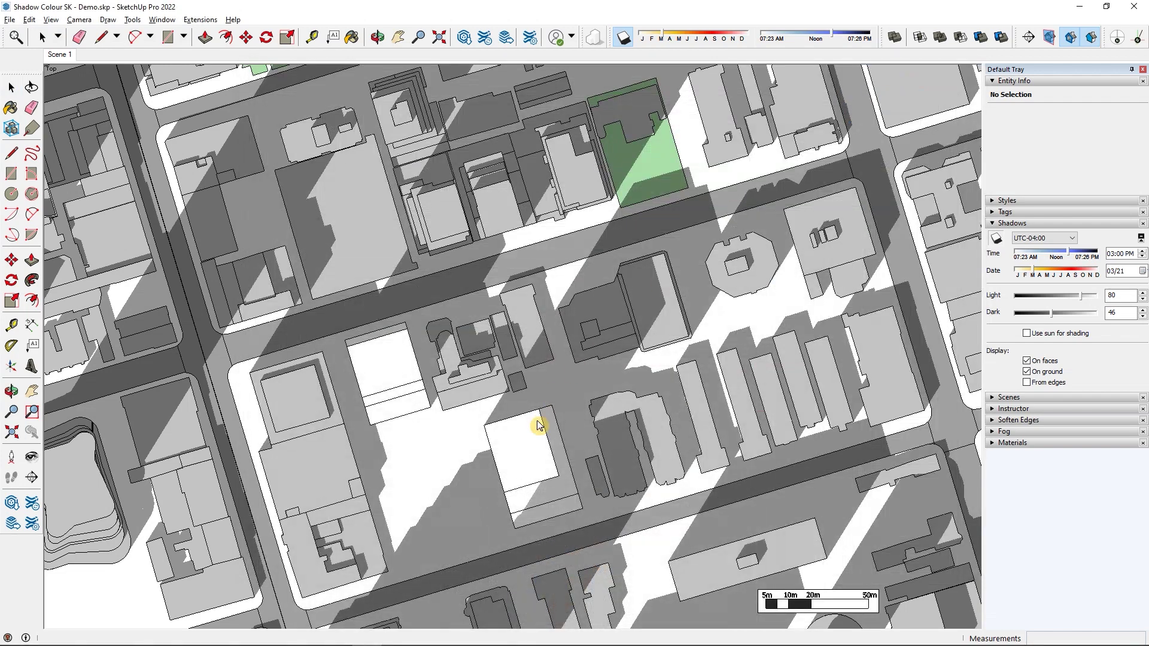
left_click(538, 425)
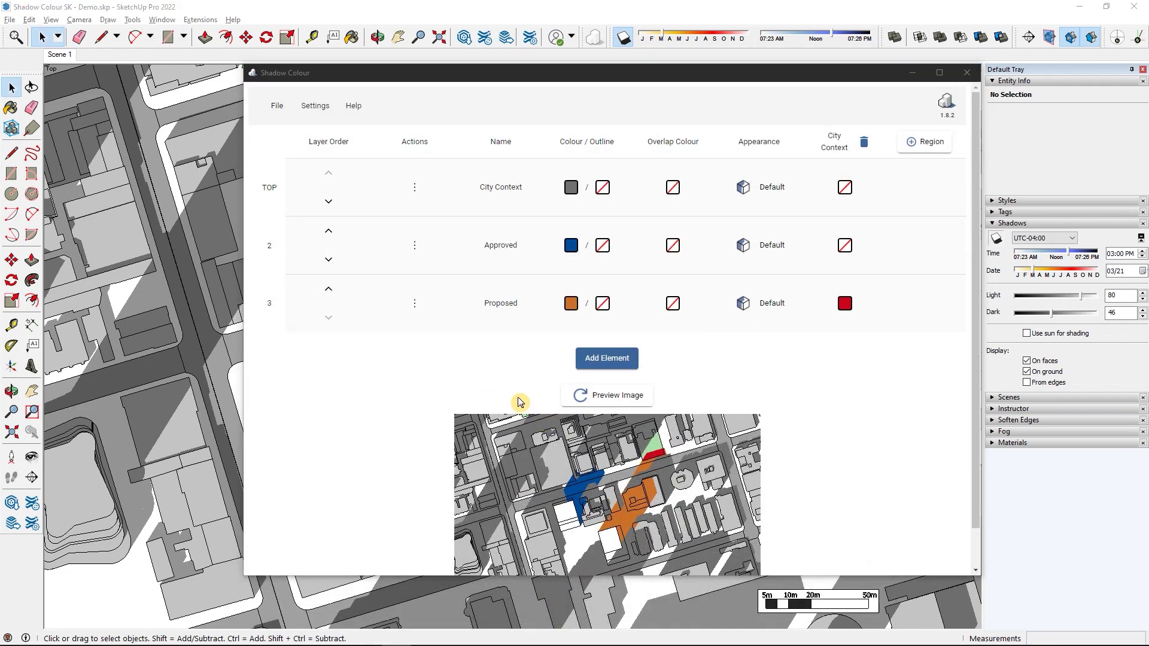
Review the Quick Export image quality levels, leaving quality at Medium without exporting.
left_click(277, 107)
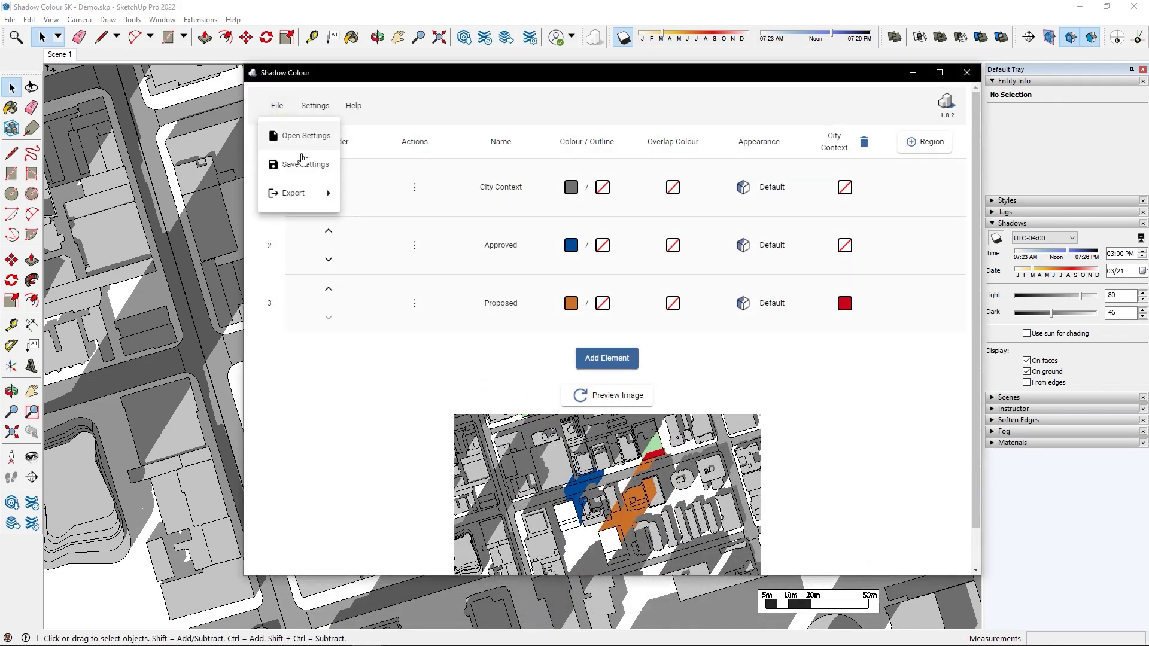
mouse_move(294, 193)
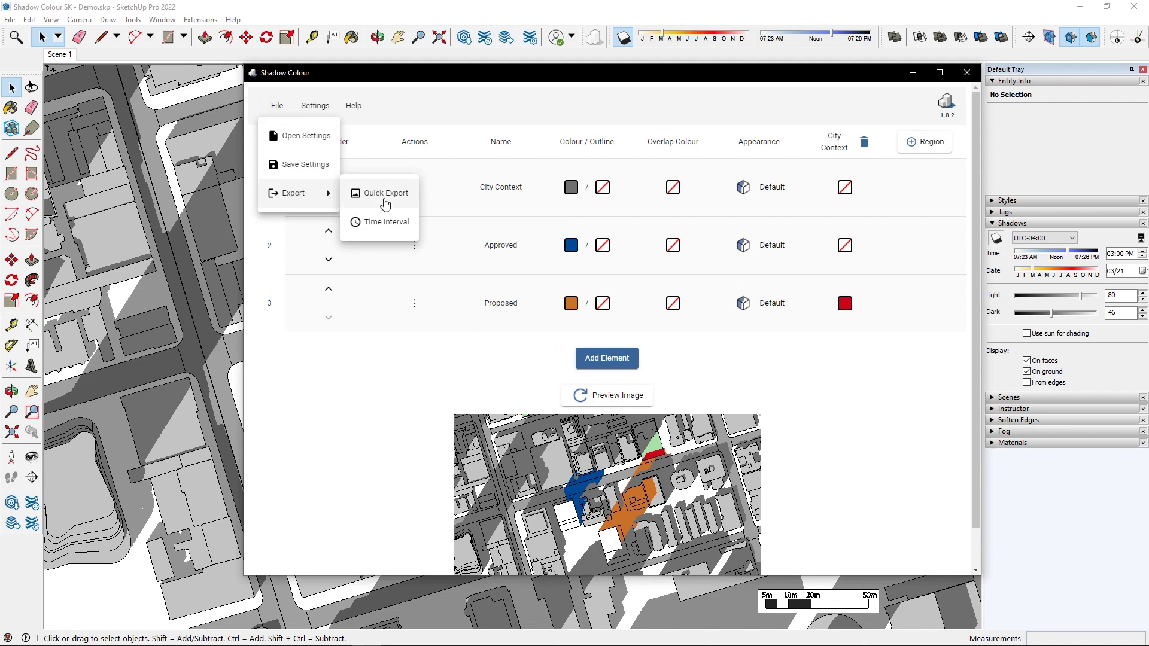
left_click(365, 196)
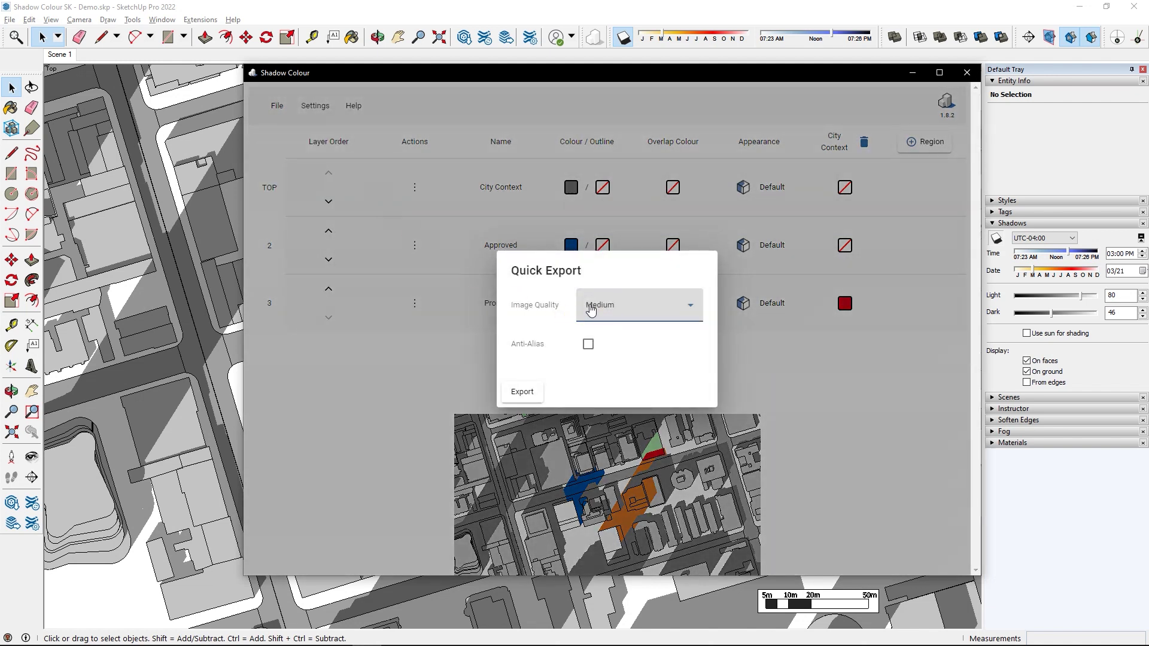
left_click(621, 312)
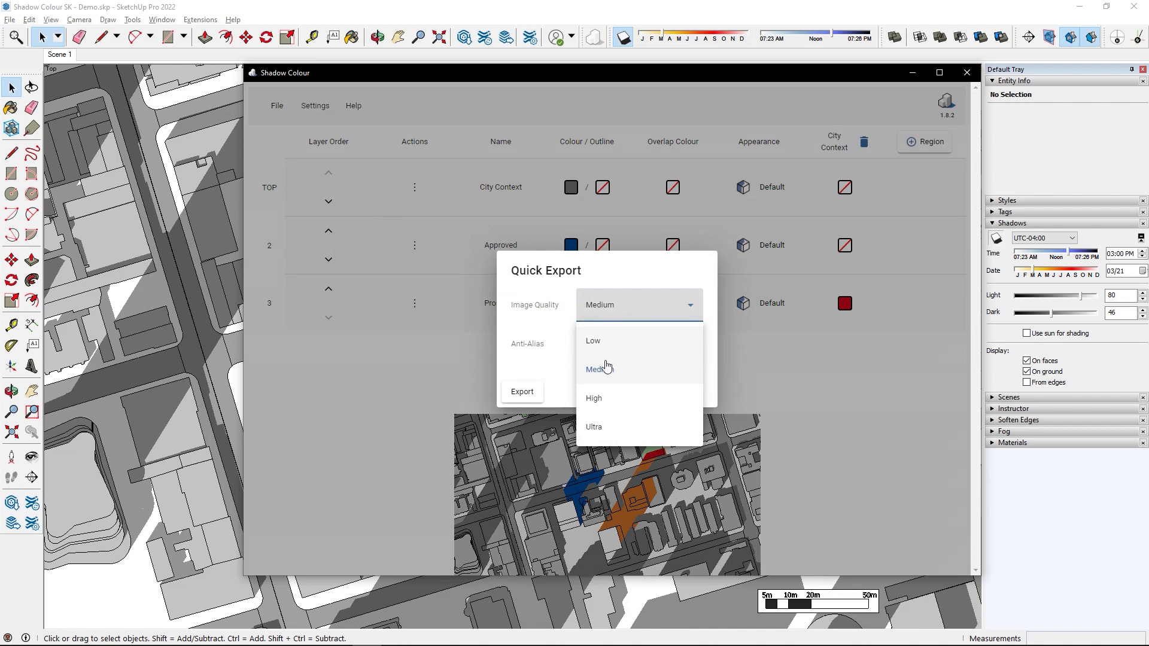
left_click(550, 330)
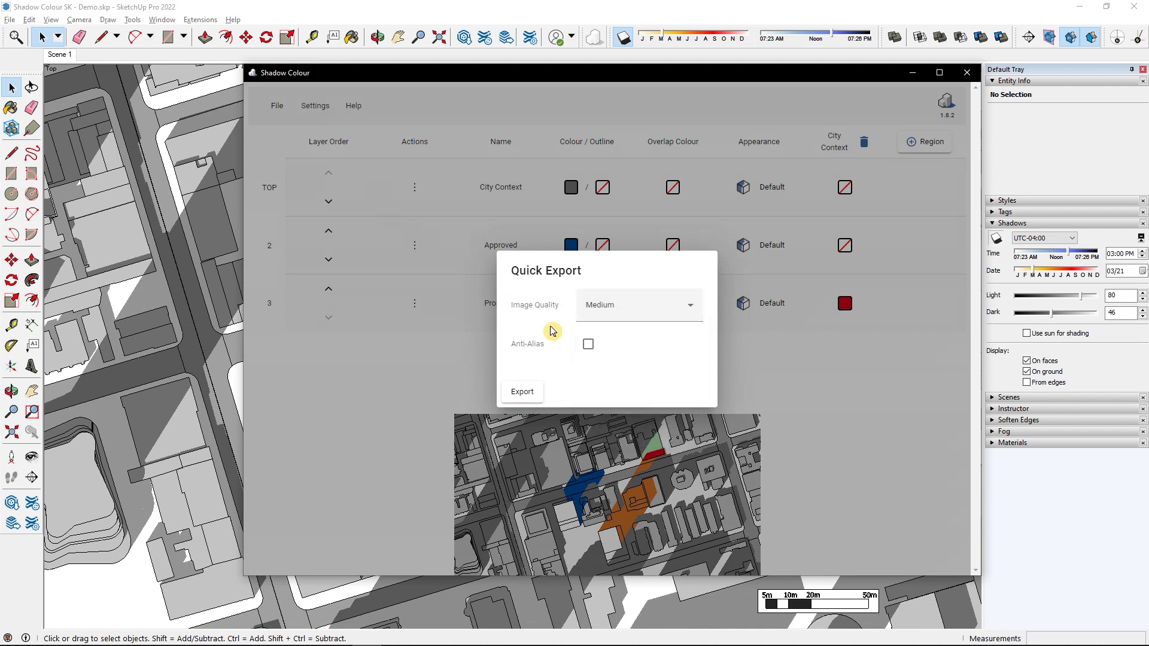
left_click(474, 362)
left_click(277, 108)
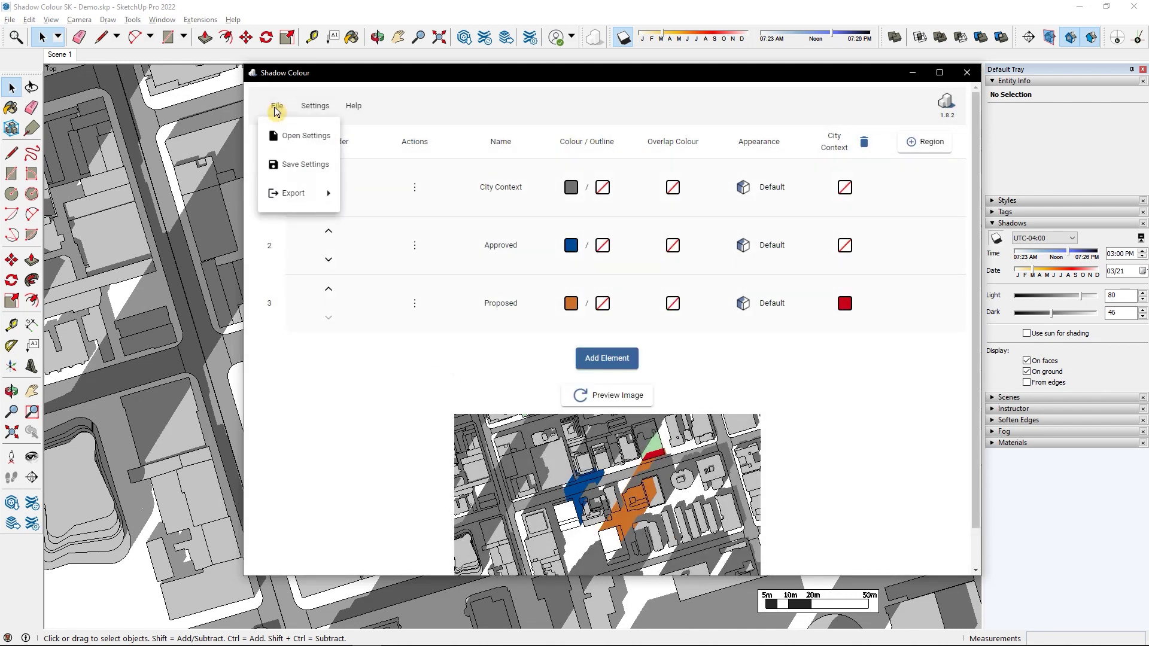
mouse_move(294, 193)
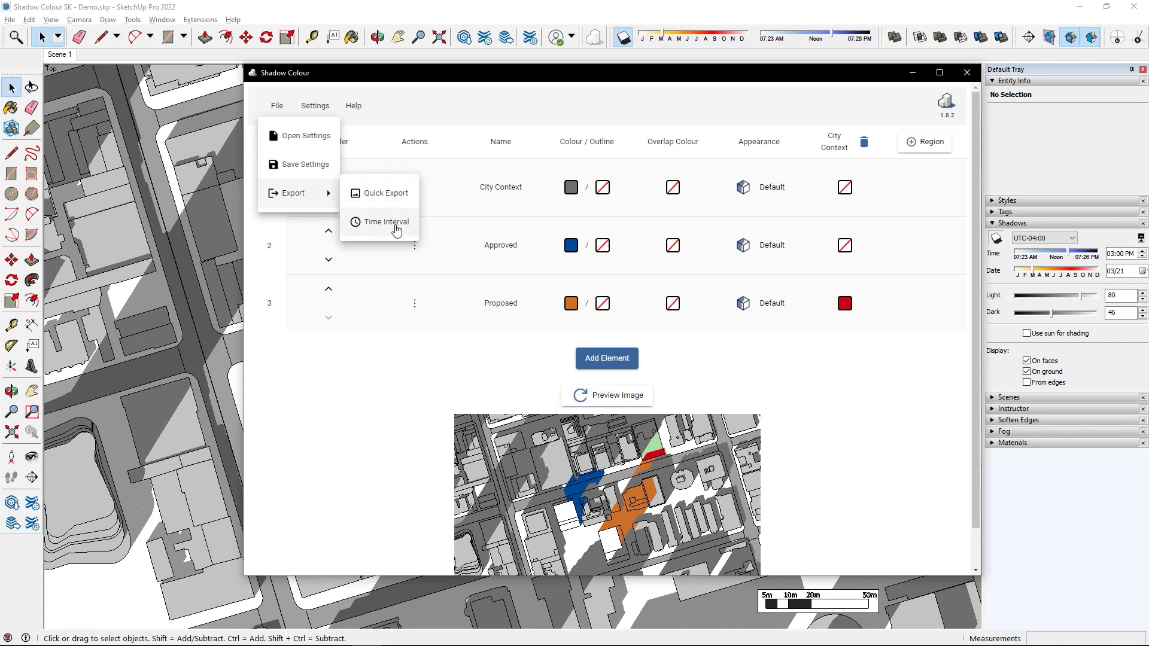
Set the time-interval export to start at 1:00 PM with a 30-minute interval.
left_click(396, 229)
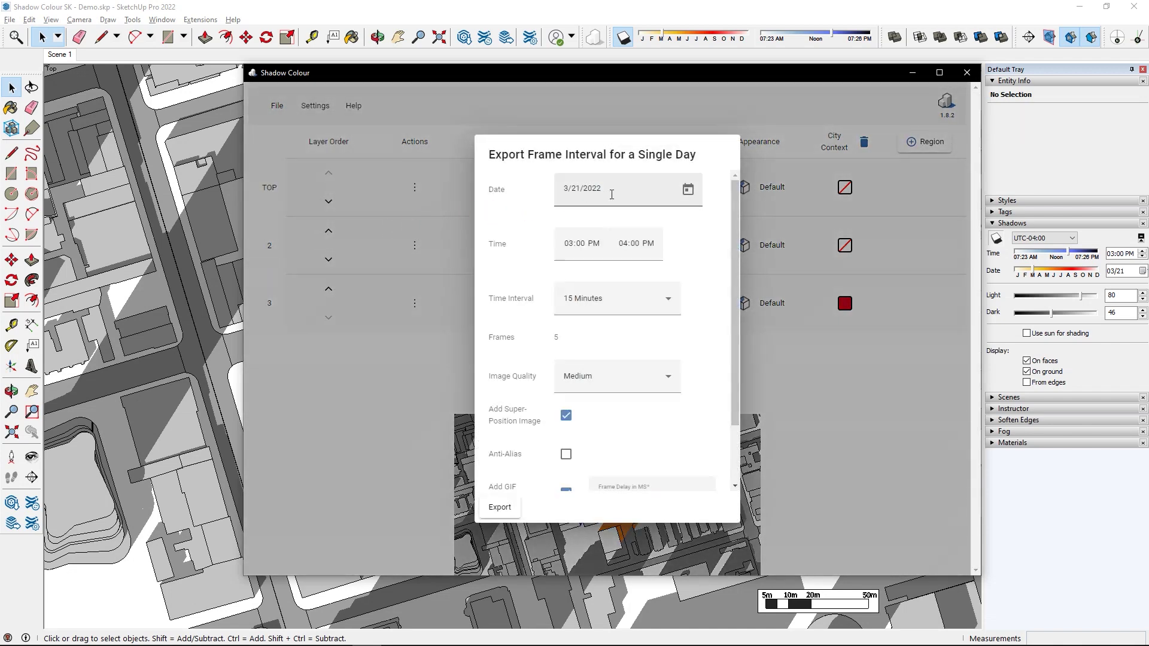
left_click(690, 198)
left_click(693, 196)
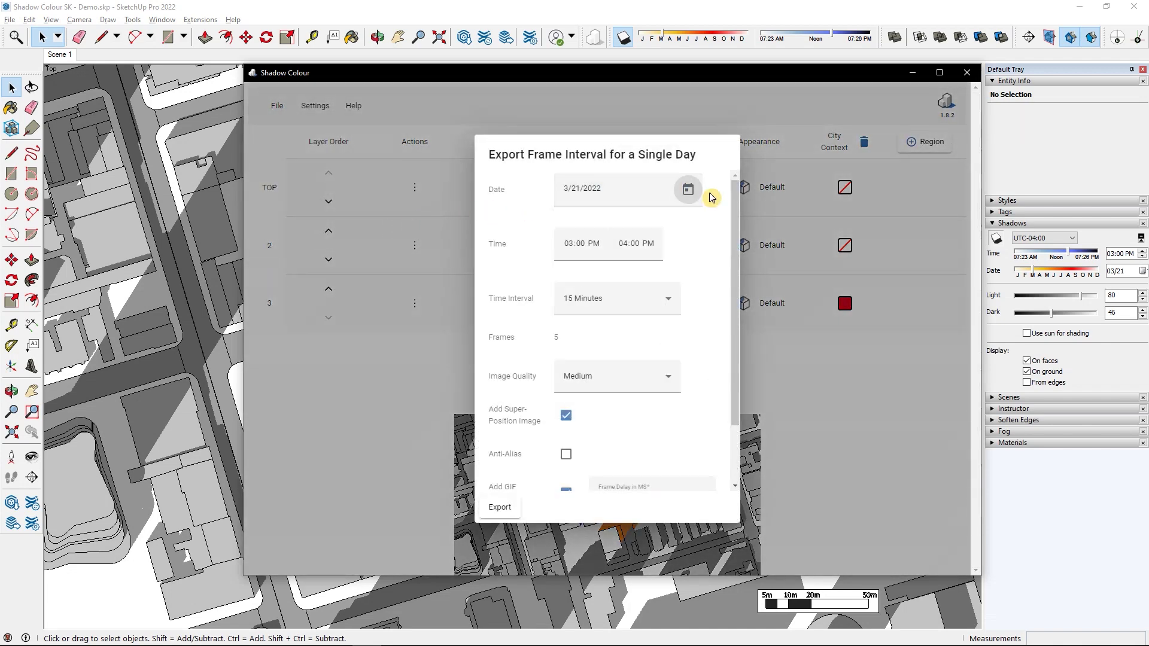
left_click(572, 245)
type("1")
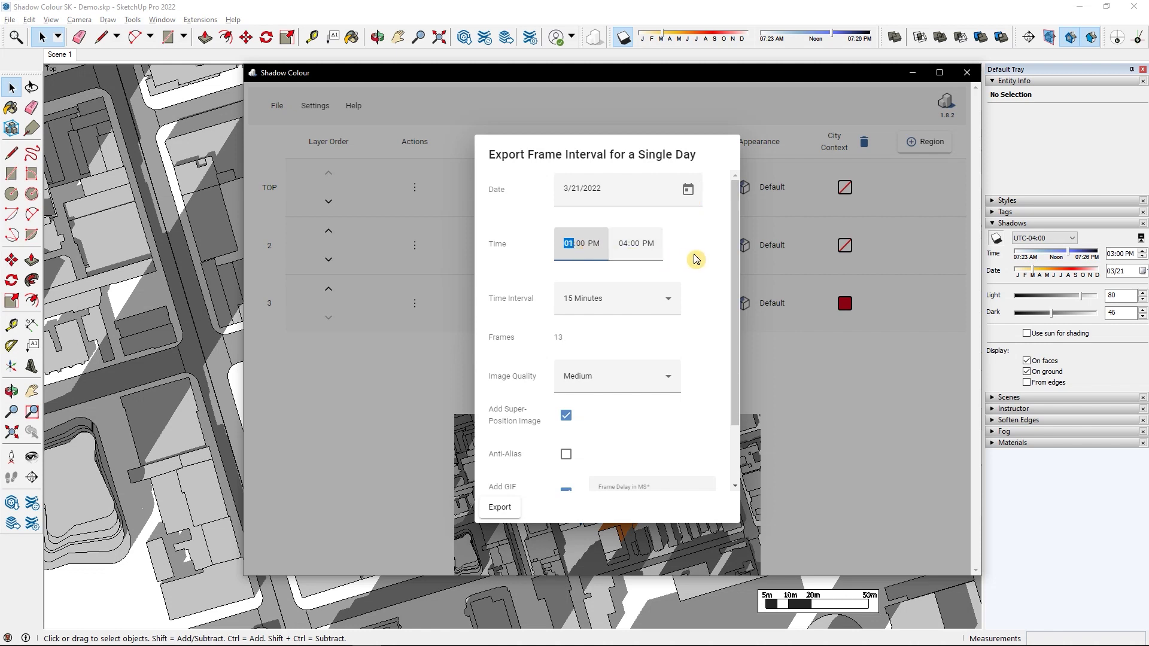
left_click(629, 303)
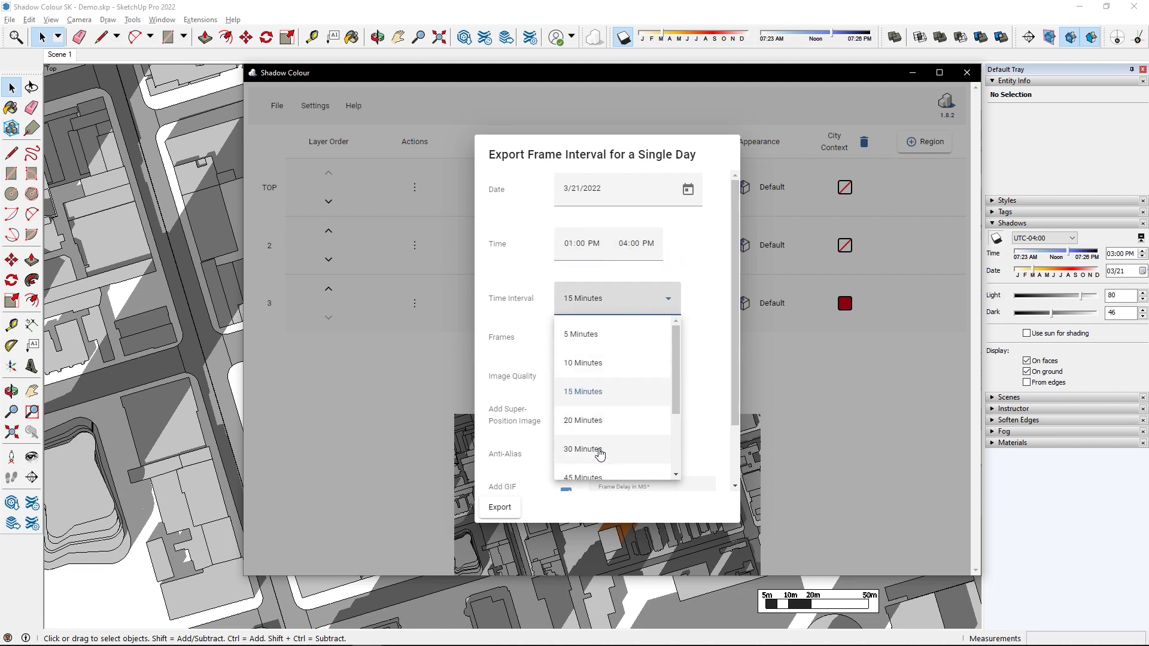
left_click(599, 451)
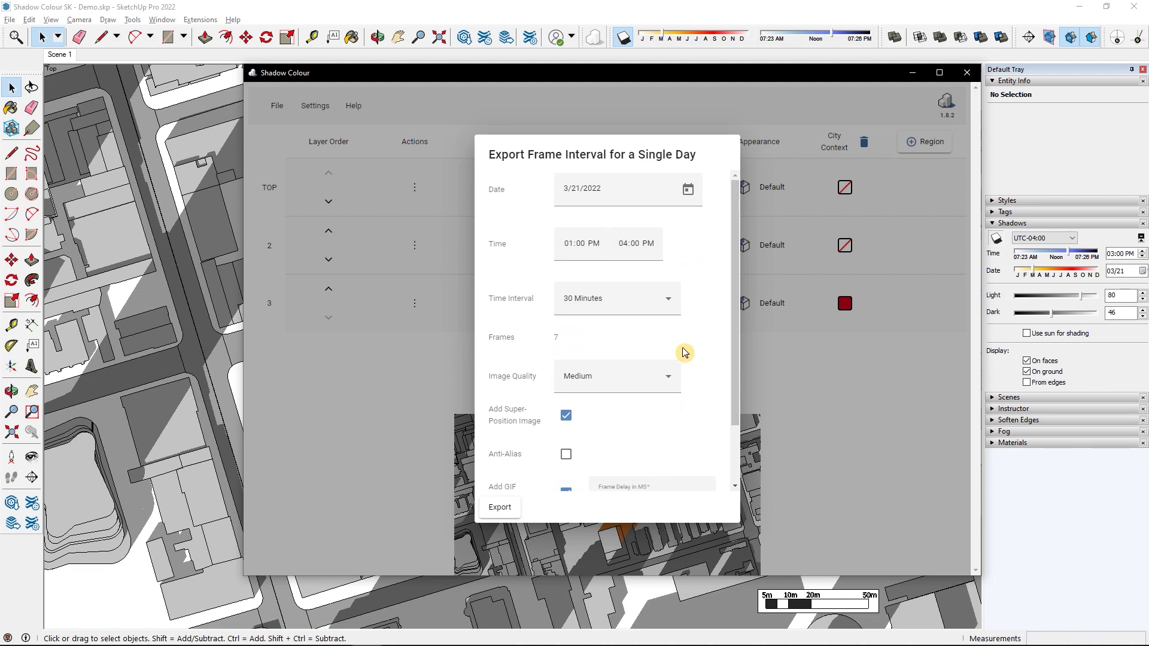
Keep Medium image quality, set a 250 ms GIF frame delay, and start the export.
scroll(684, 353, "down", 1)
left_click(617, 316)
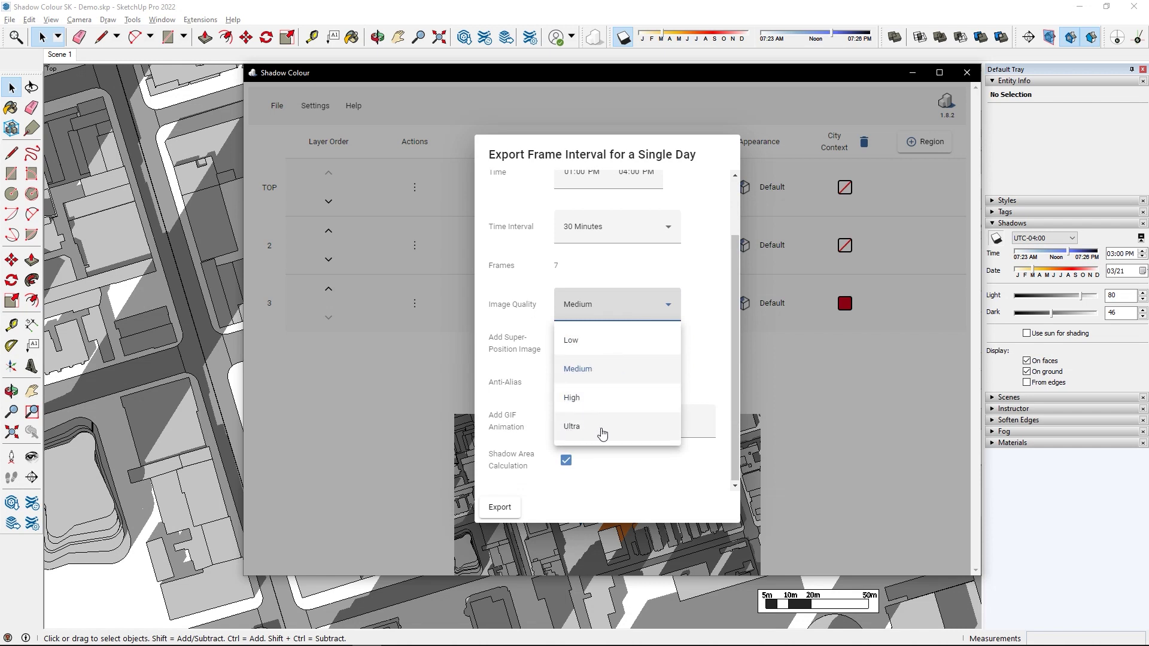
left_click(701, 388)
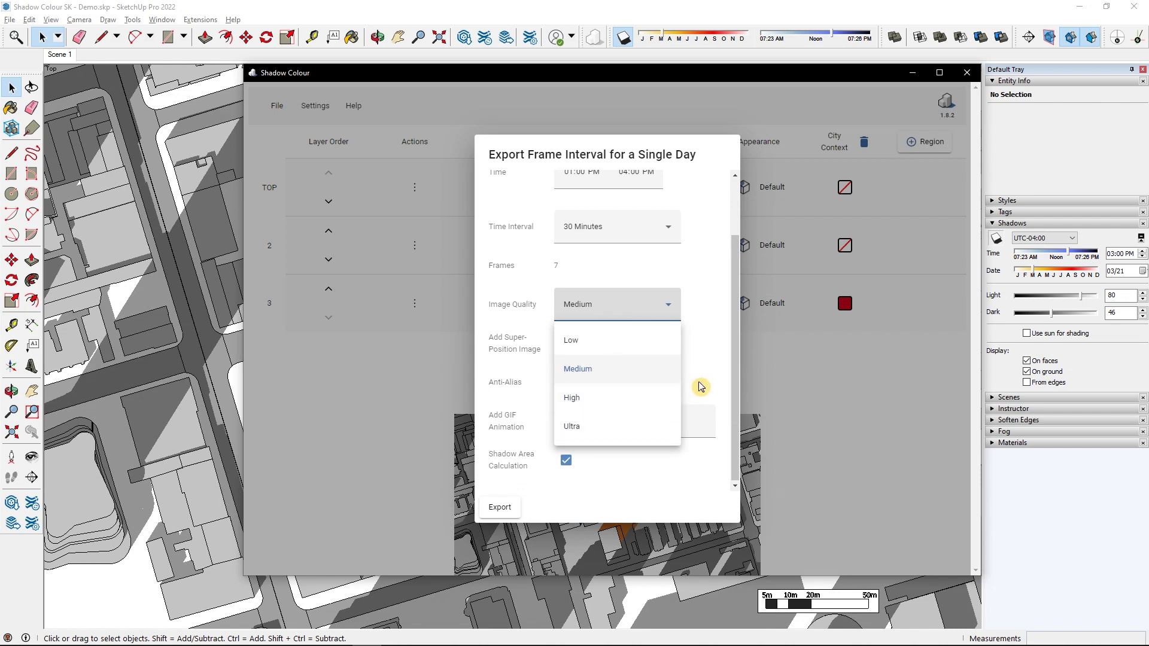
left_click(701, 388)
mouse_move(515, 343)
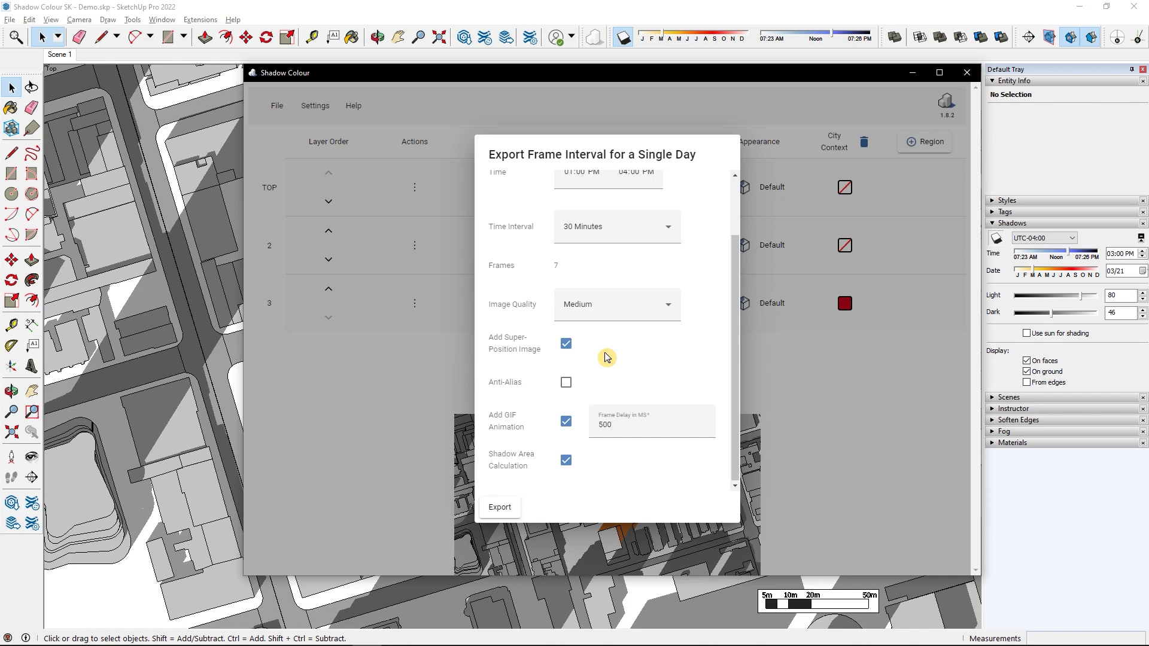
double_click(602, 423)
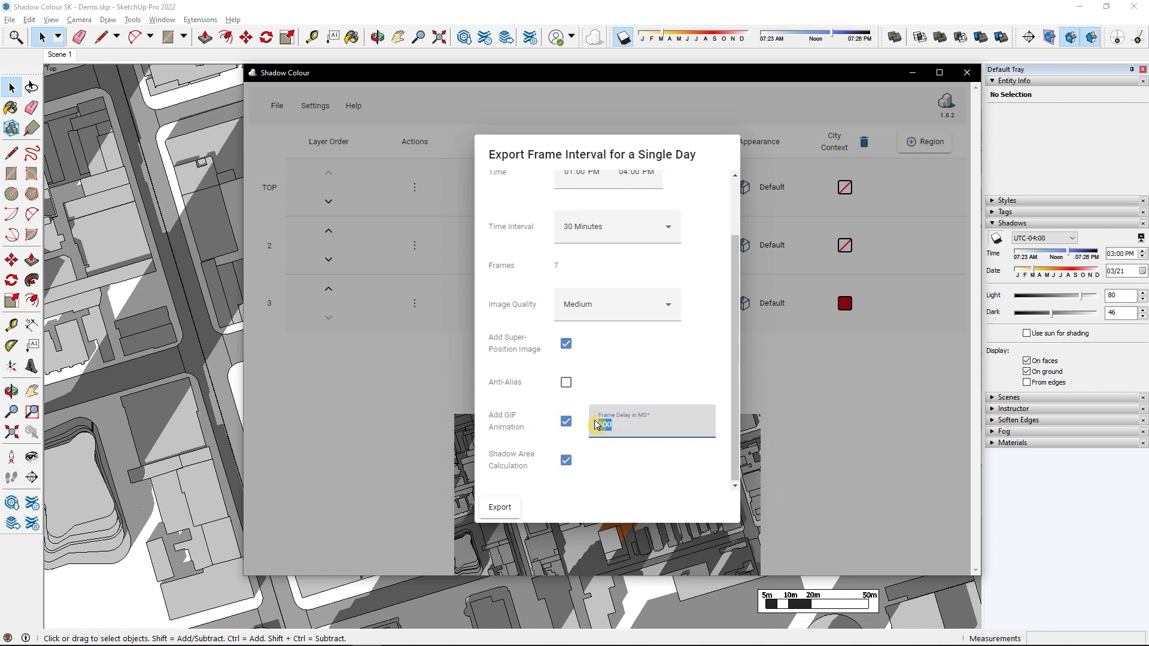
type("250")
left_click(598, 452)
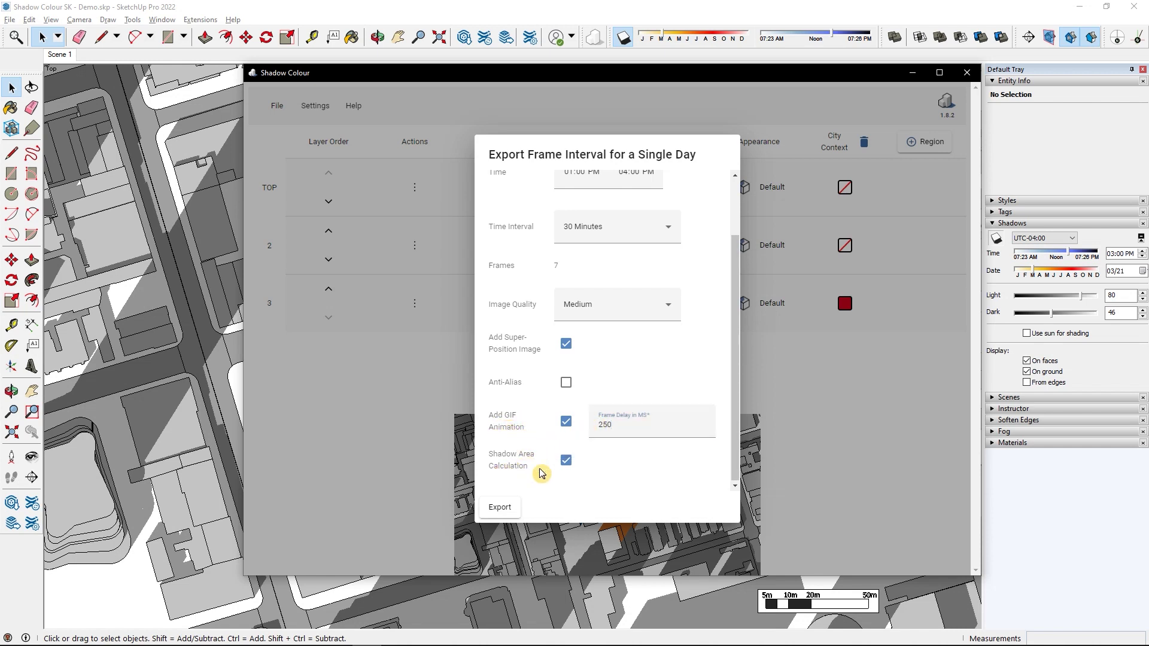
left_click(501, 510)
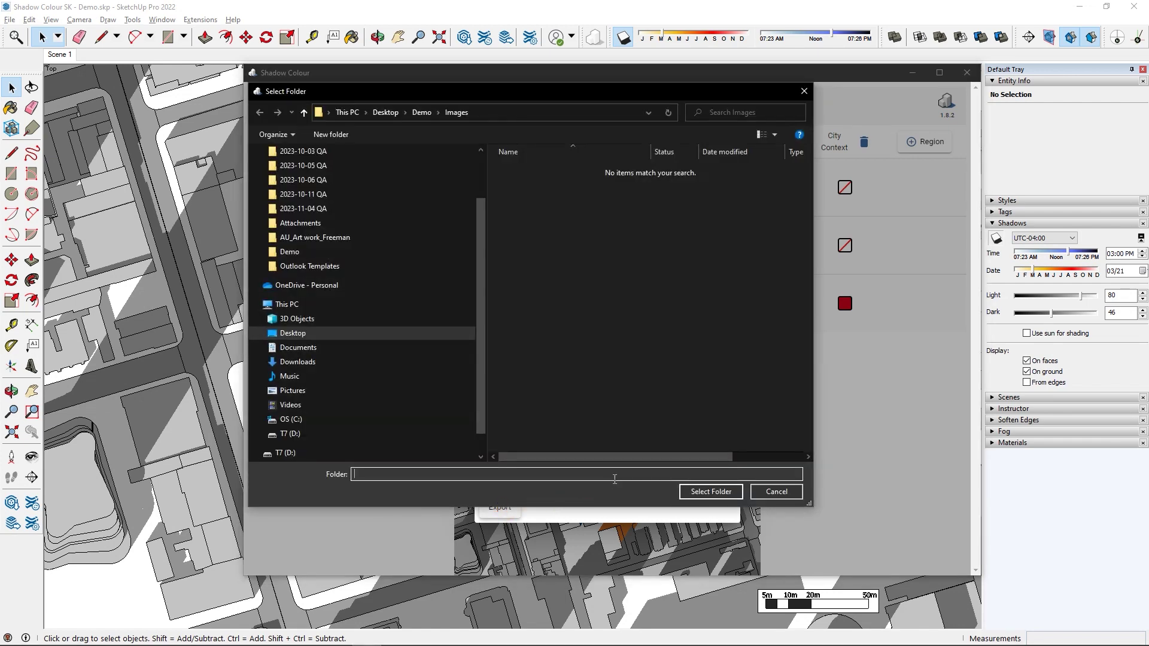
Confirm the Images folder as the output location to generate the shadow images.
left_click(710, 492)
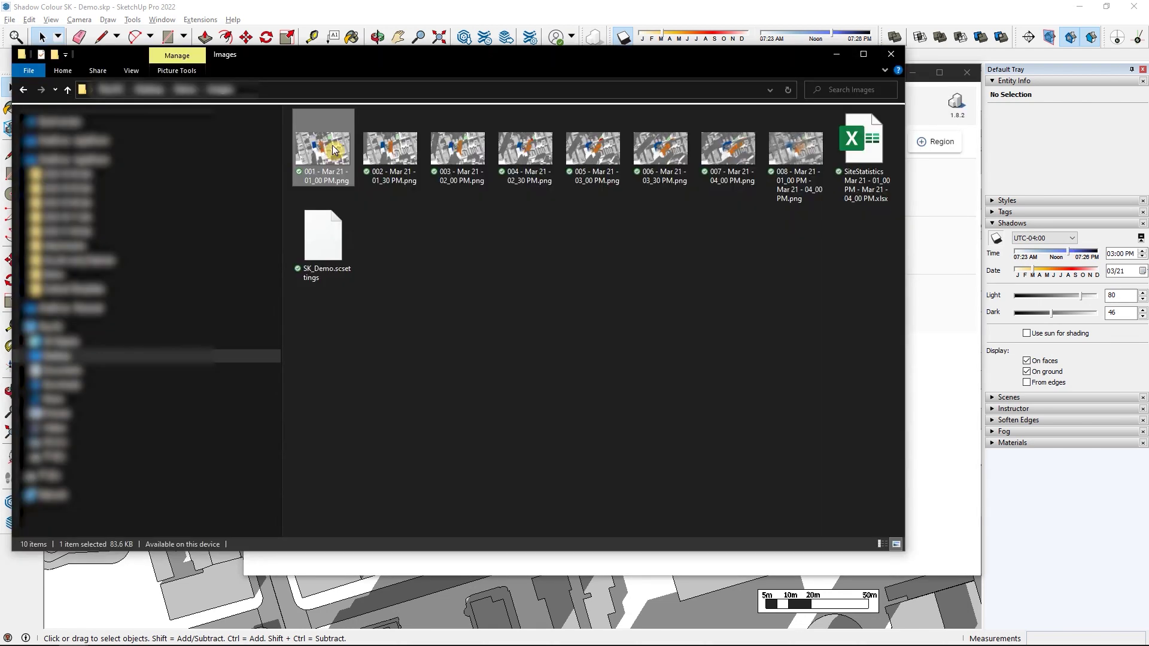
Open image 001 in Photos and step through to the 008 superposition image.
double_click(333, 150)
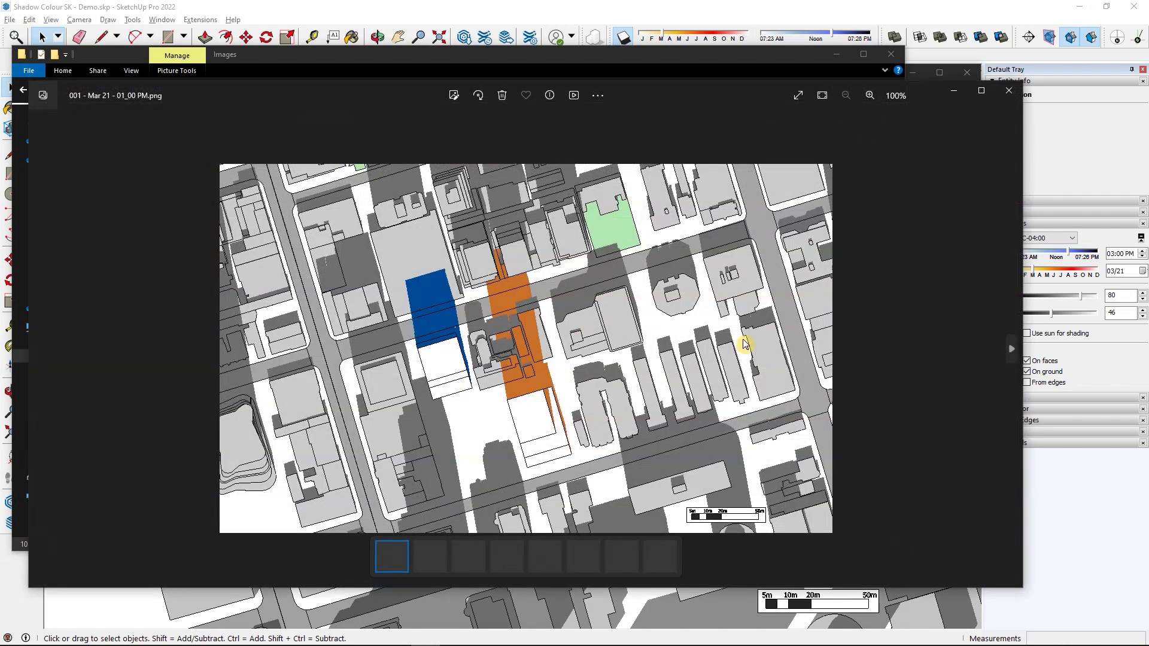
left_click(1015, 348)
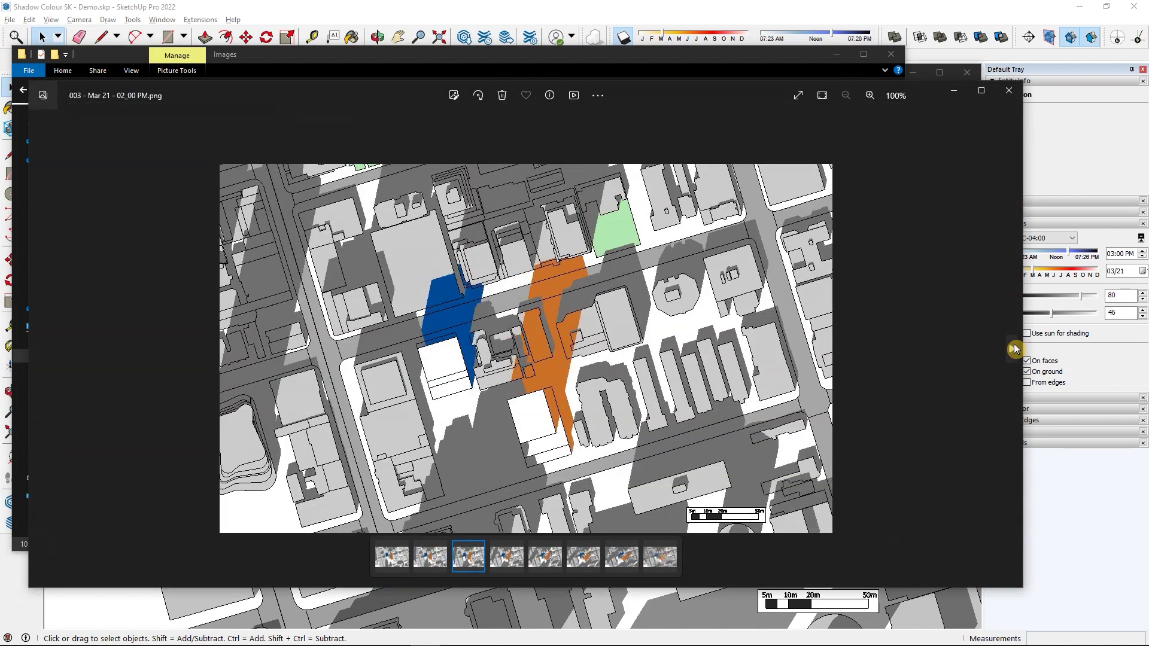
left_click(1015, 348)
left_click(1015, 349)
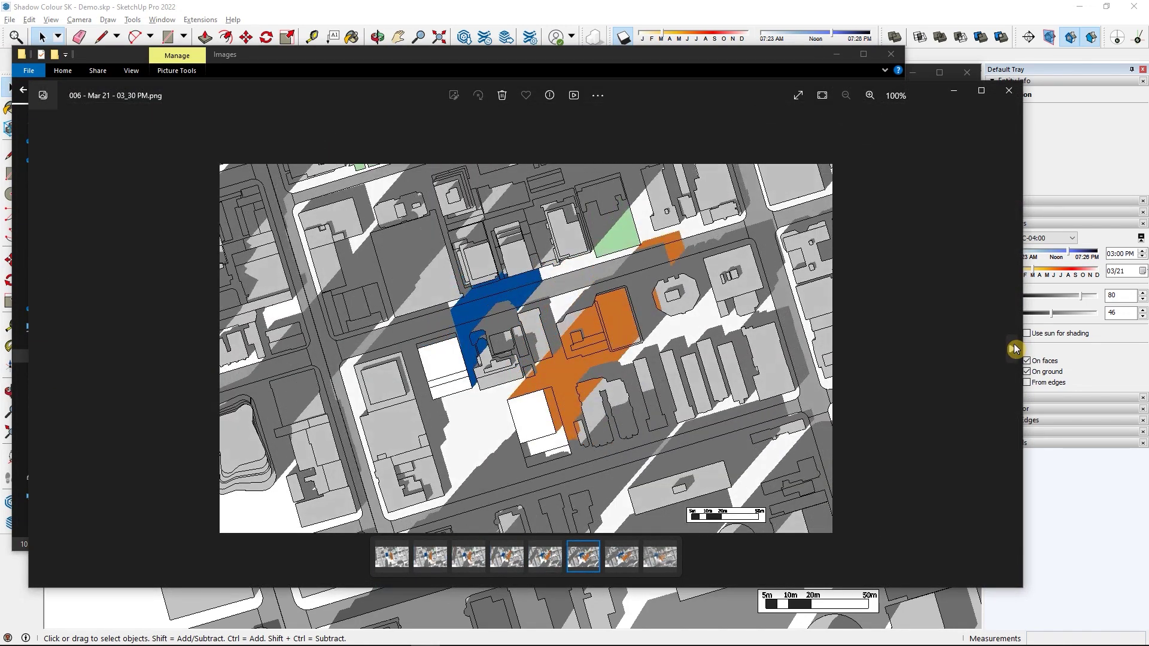
left_click(1014, 348)
left_click(1015, 348)
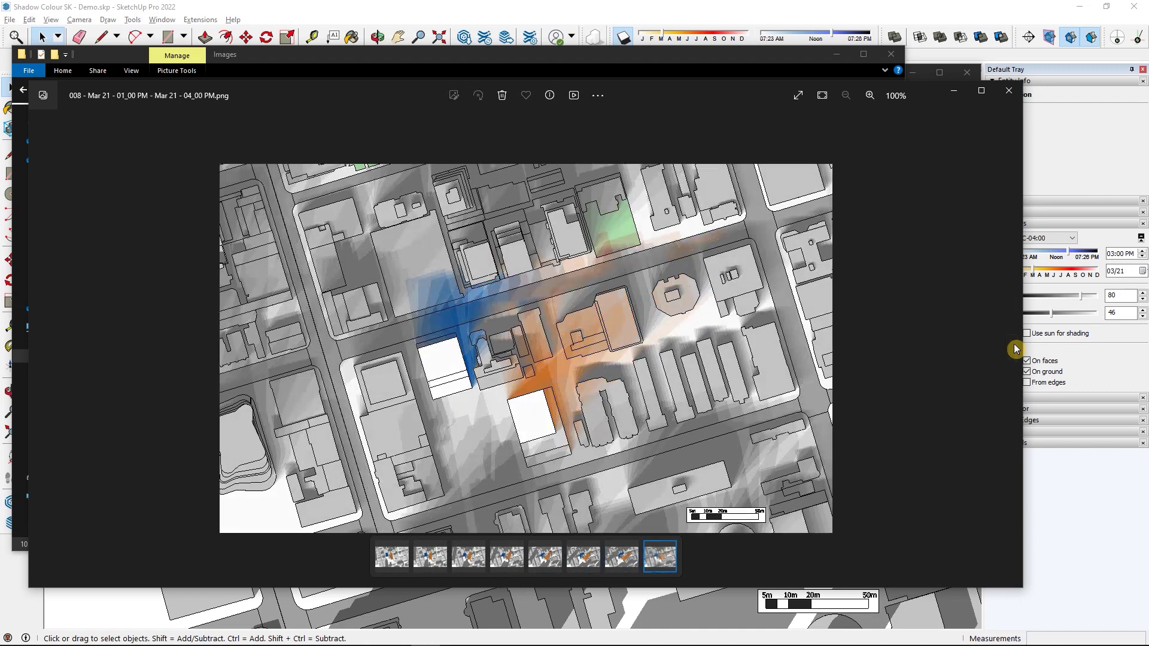
Close Photos, open SiteStatistics.xlsx in Excel and inspect the column D shadow areas.
left_click(1008, 91)
double_click(855, 164)
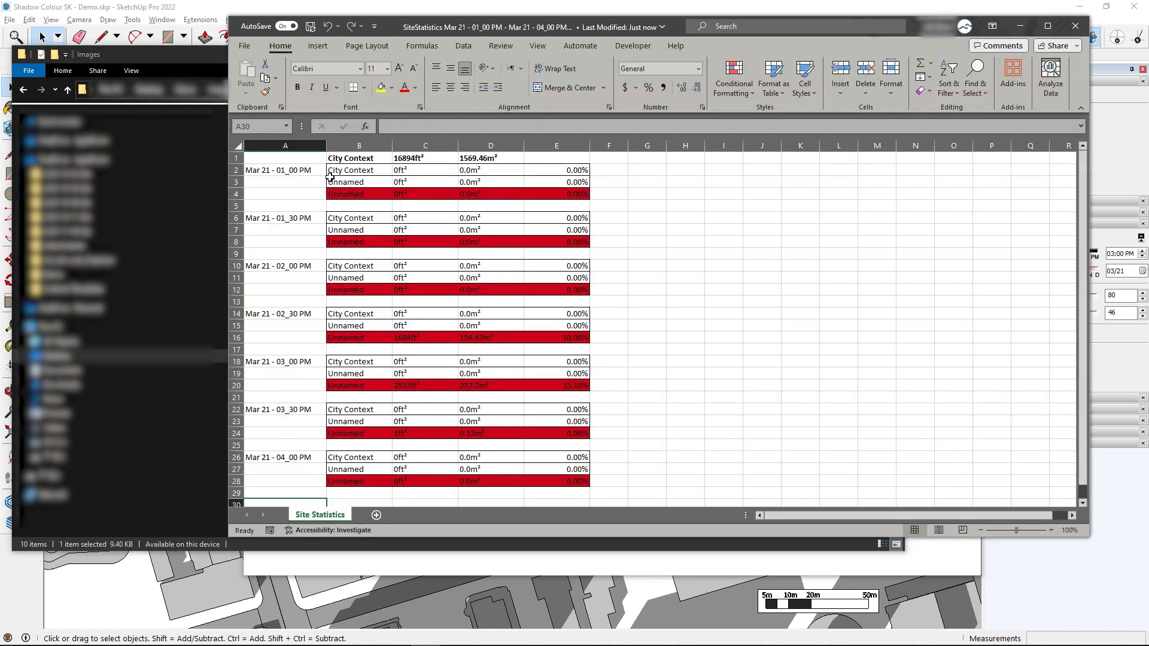
left_click(479, 334)
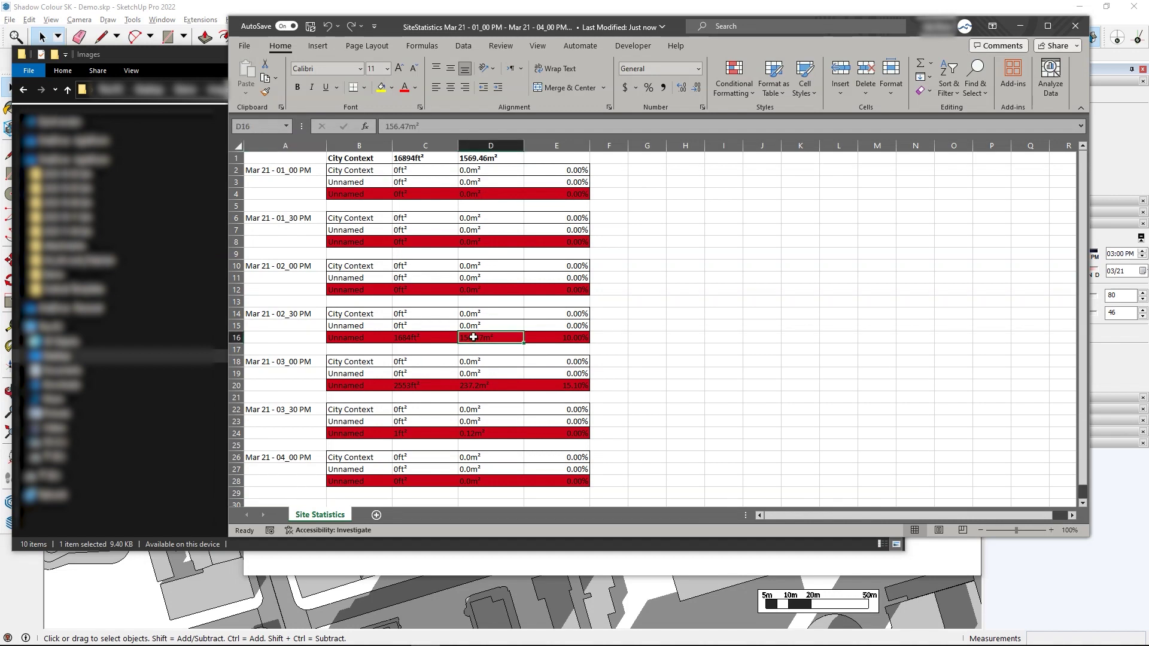